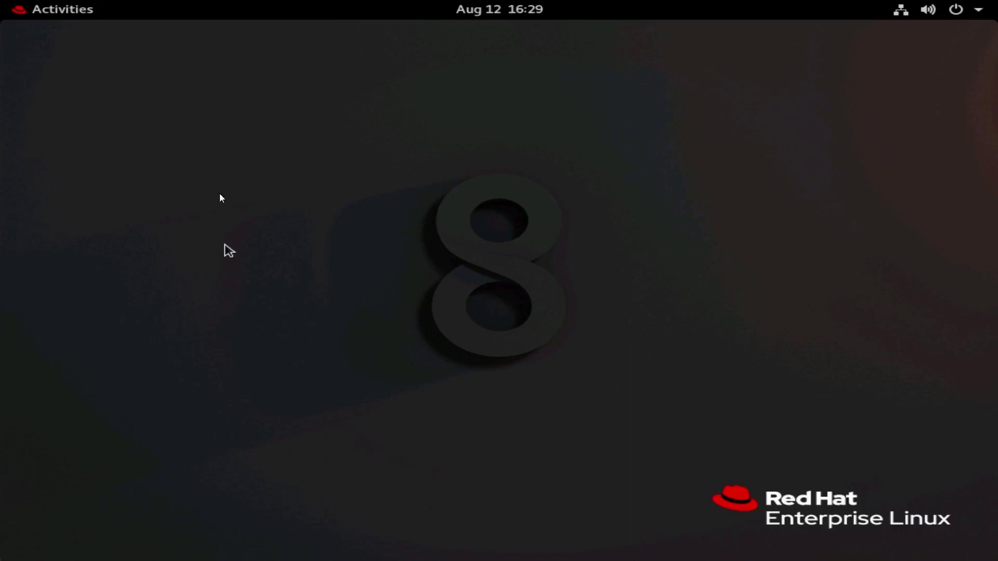
- Launch a terminal, become root with su - and the root password, and change to /tmp
{"action": "left_click", "coordinate": [80, 15]}
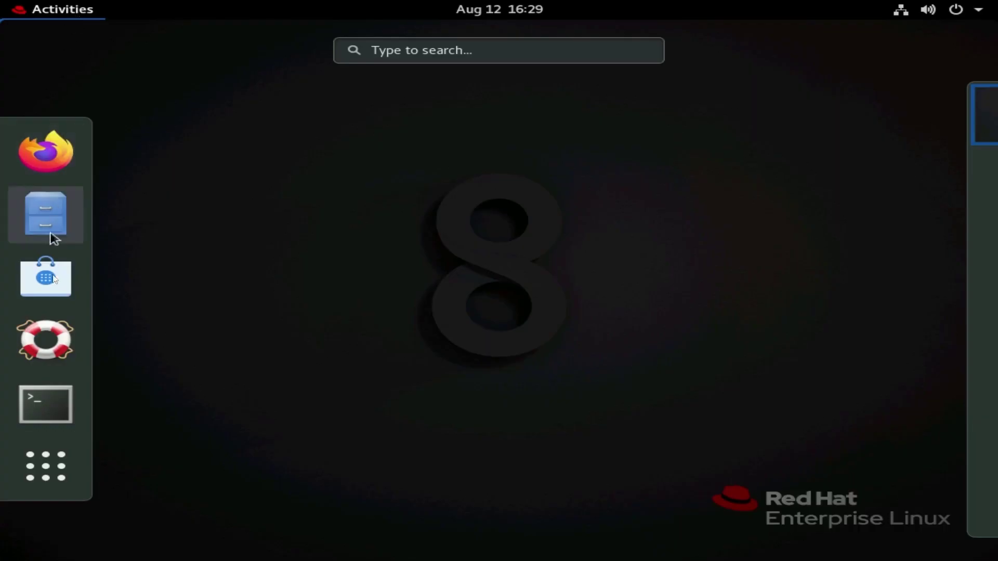
{"action": "left_click", "coordinate": [53, 406]}
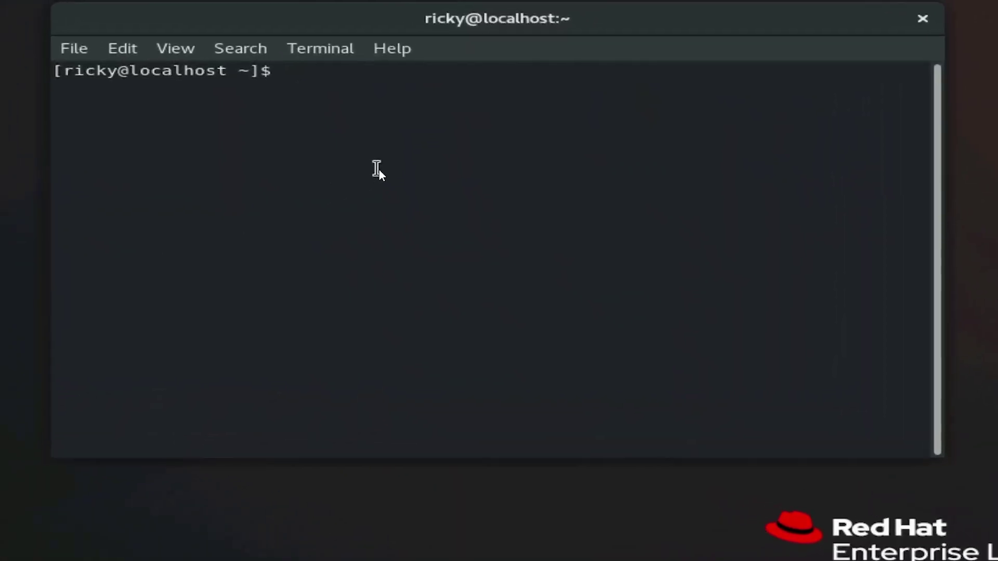
{"action": "type", "text": "su -"}
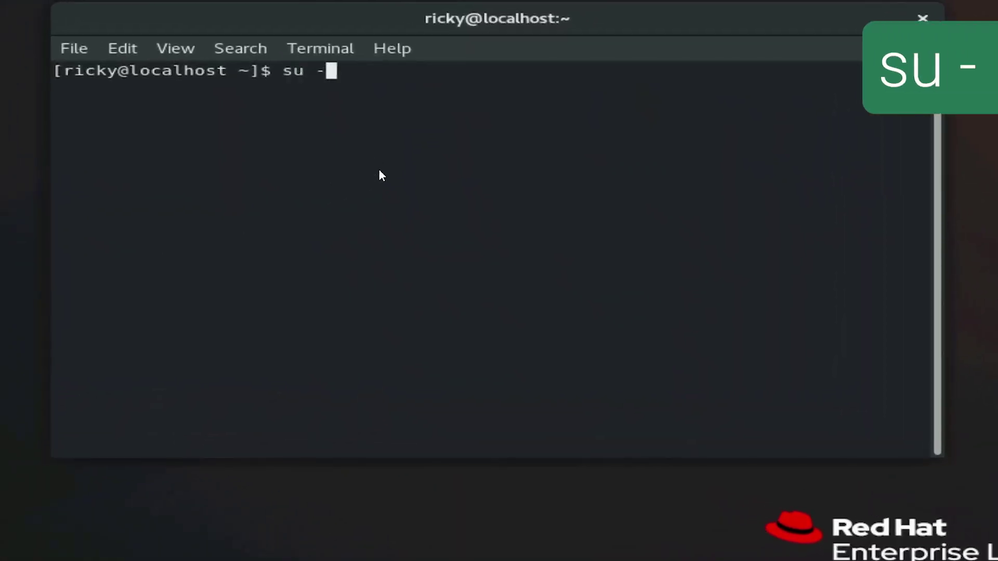
{"action": "key", "text": "Return"}
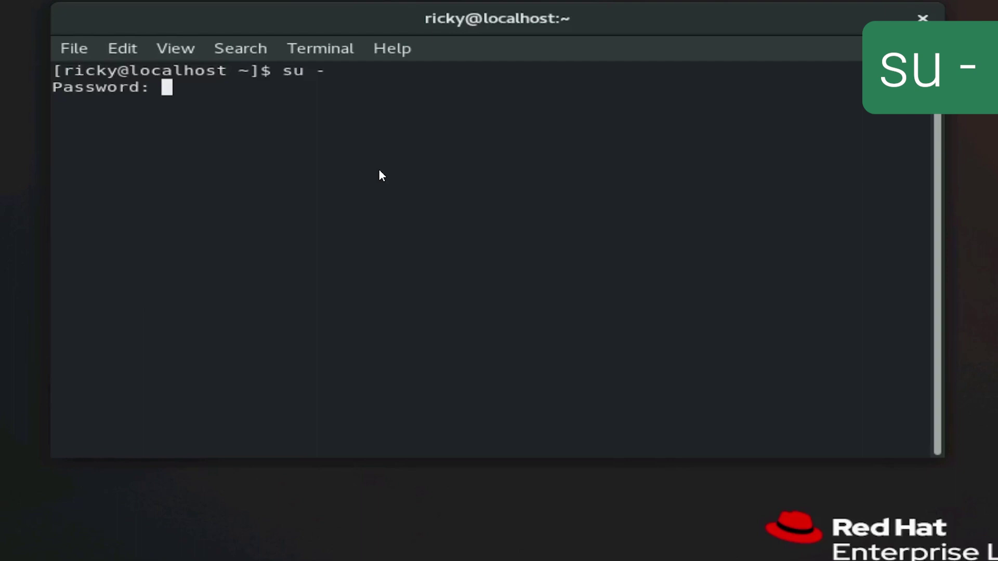
{"action": "key", "text": "Return"}
{"action": "type", "text": "c"}
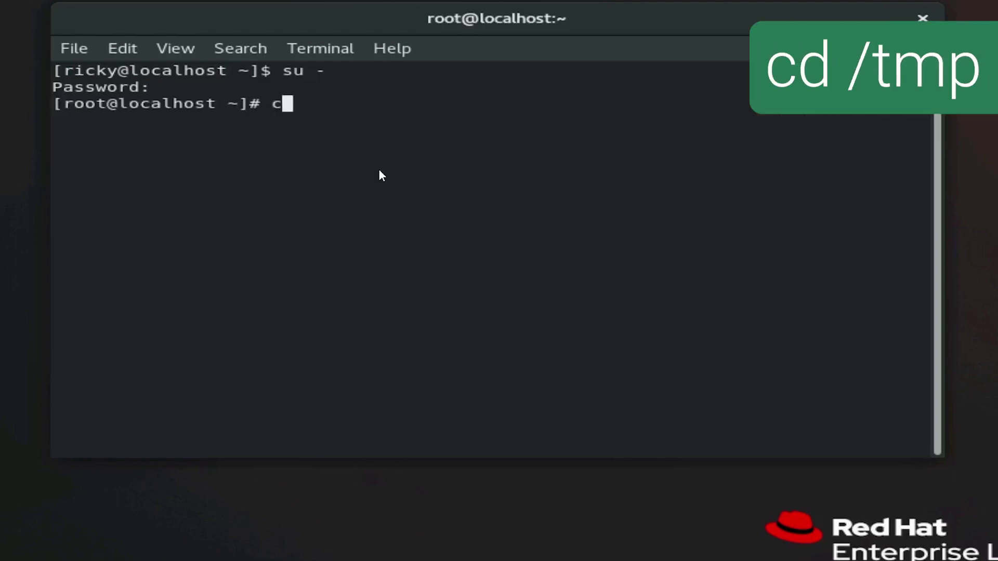
{"action": "type", "text": "d /tmp"}
{"action": "key", "text": "Return"}
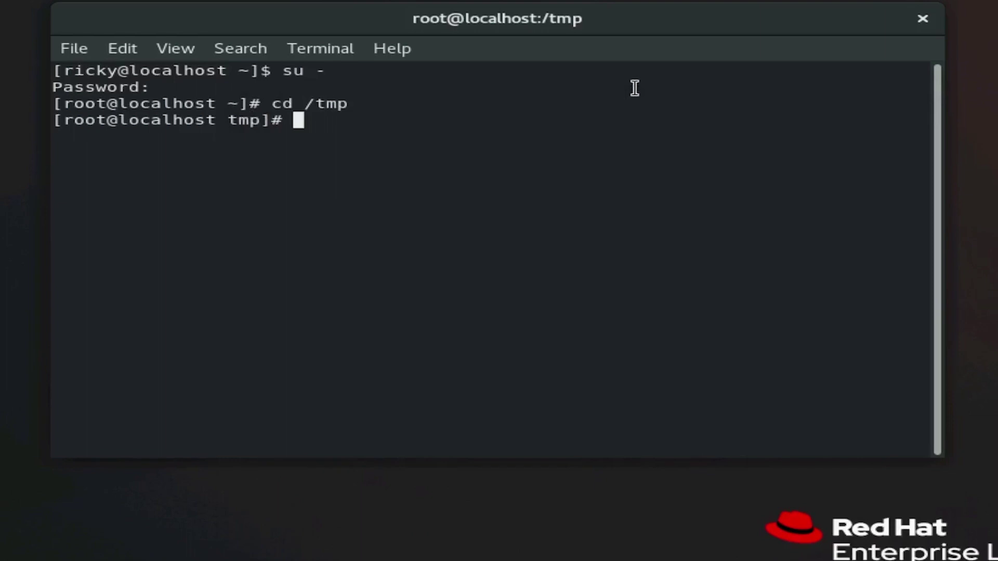
- Start a new WinSCP SFTP session for host 100.74.16.147 with user root and its password
{"action": "left_click_drag", "start_coordinate": [997, 45], "coordinate": [602, 47]}
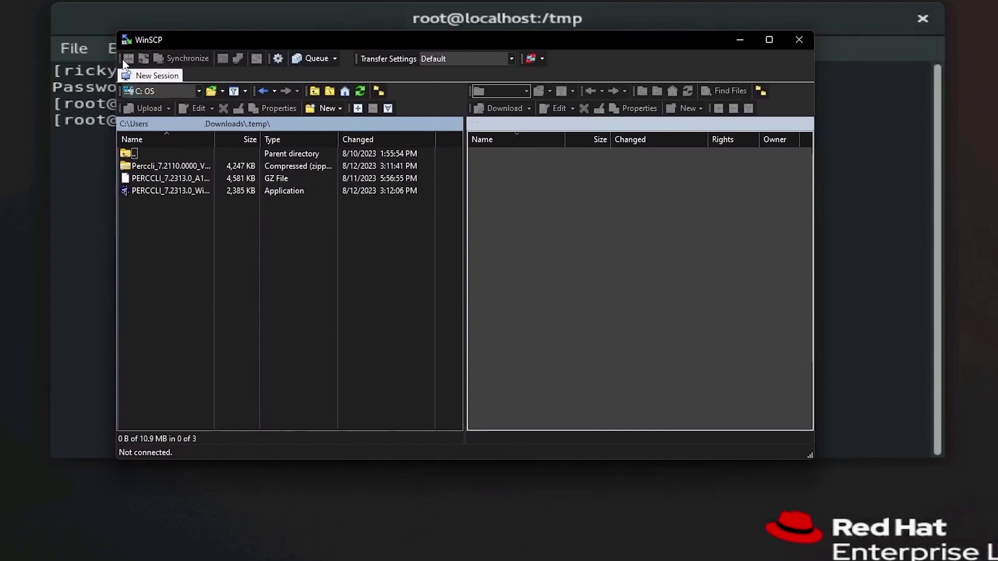
{"action": "left_click", "coordinate": [152, 75]}
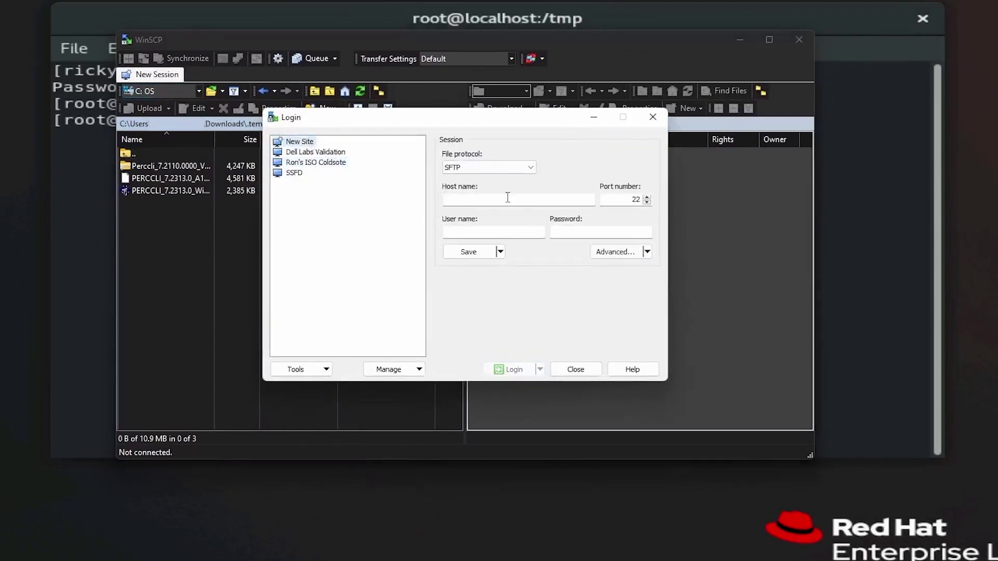
{"action": "left_click", "coordinate": [507, 198]}
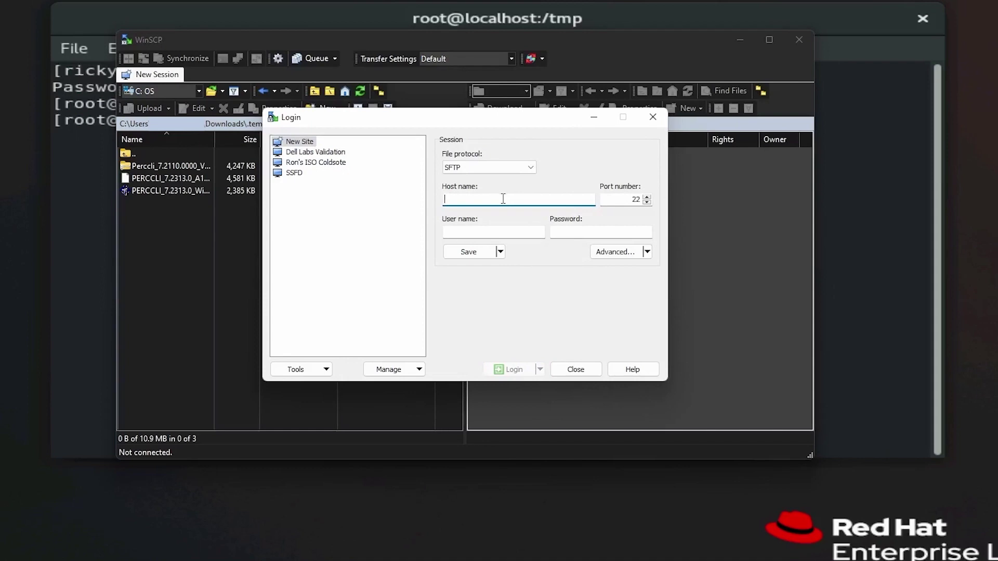
{"action": "type", "text": "100."}
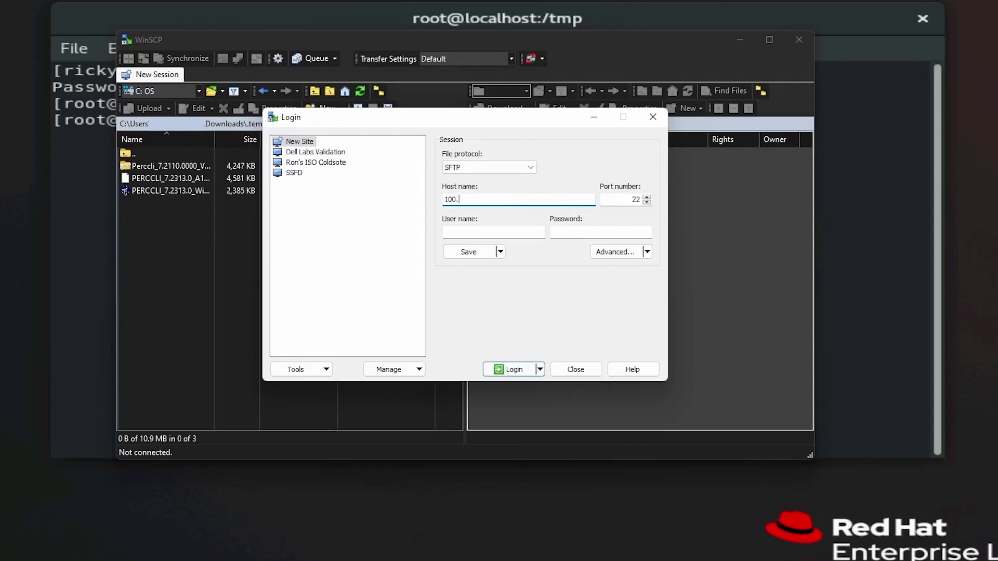
{"action": "type", "text": "74.16.147"}
{"action": "key", "text": "Tab"}
{"action": "key", "text": "Tab"}
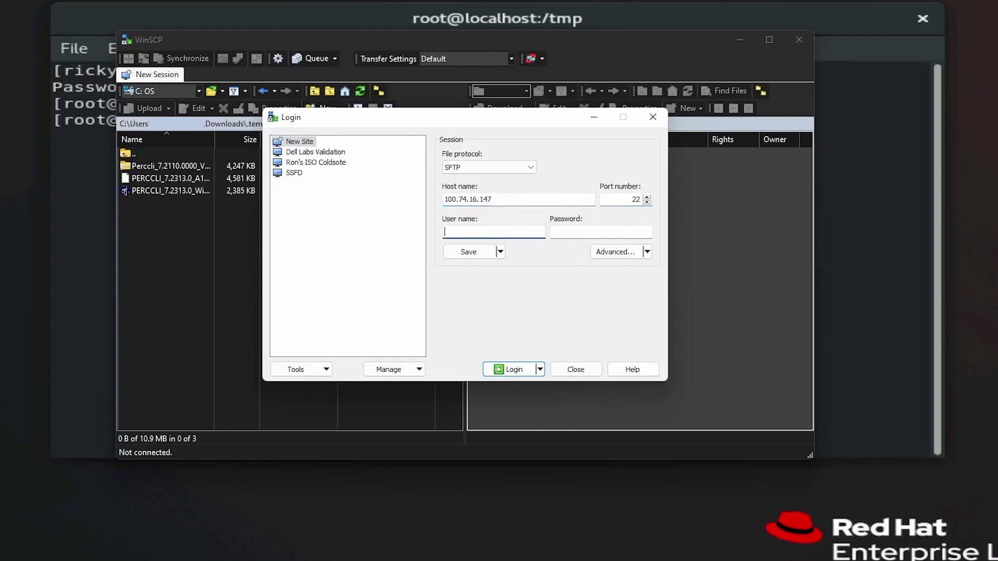
{"action": "type", "text": "root"}
{"action": "key", "text": "Tab"}
{"action": "type", "text": "p"}
{"action": "type", "text": "sswo"}
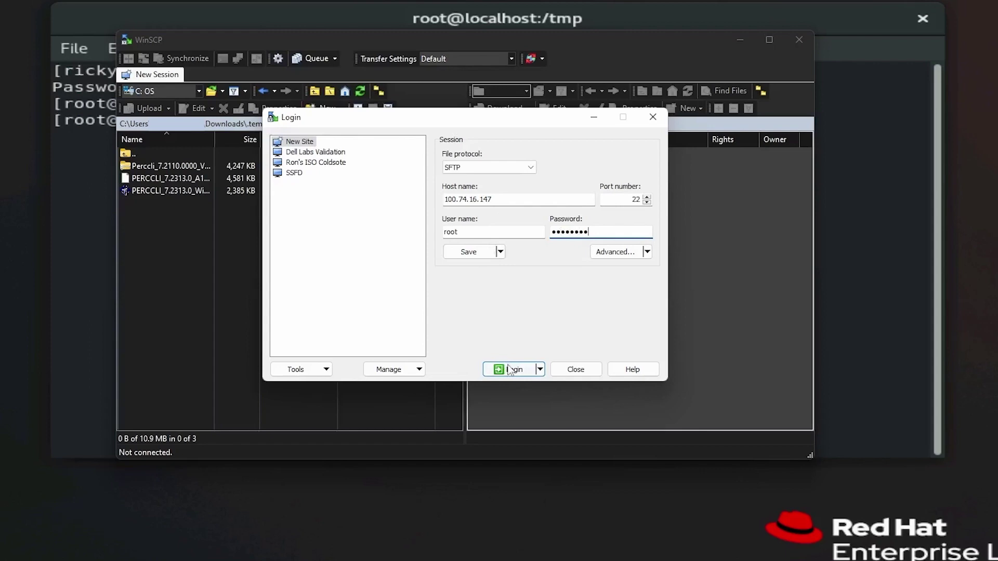
- Log in, accept the host key, and upload the PERCCLI Linux tar.gz archive to /tmp
{"action": "left_click", "coordinate": [508, 364]}
{"action": "left_click", "coordinate": [421, 348]}
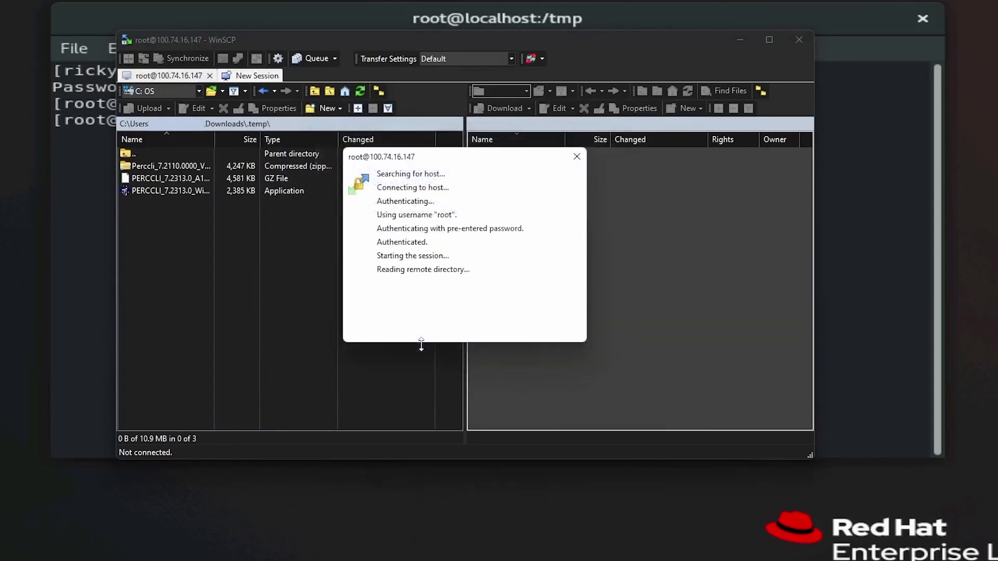
{"action": "double_click", "coordinate": [484, 156]}
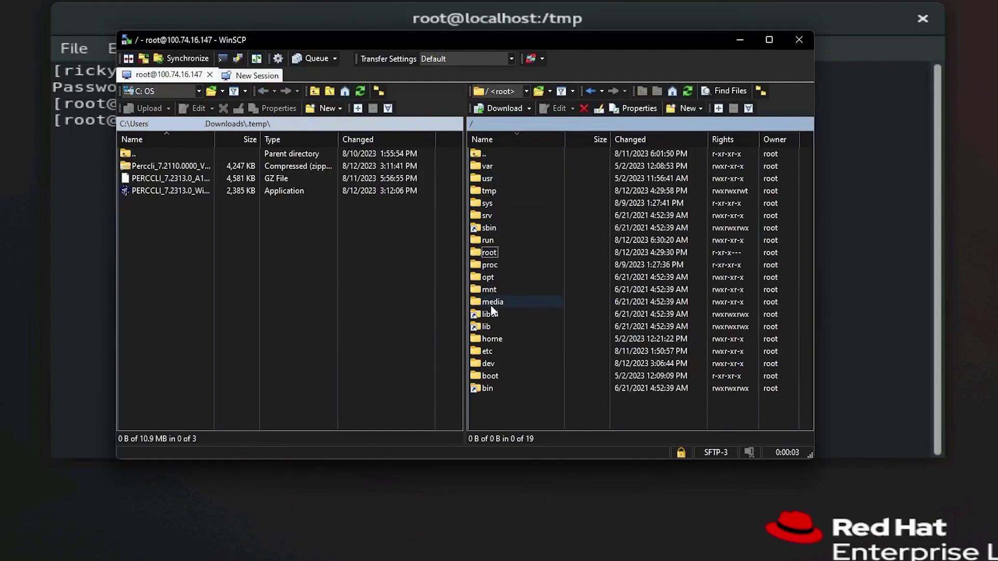
{"action": "double_click", "coordinate": [489, 191]}
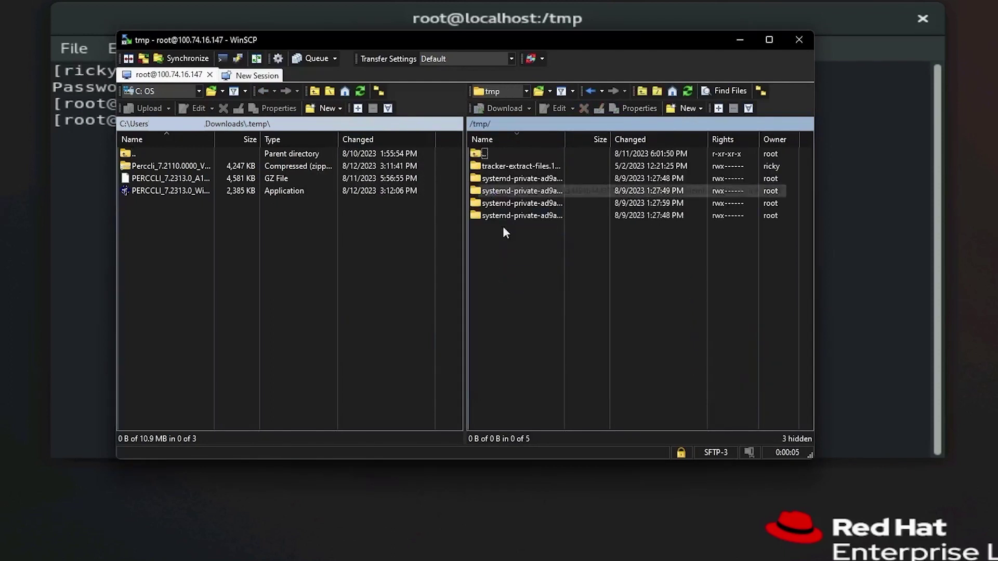
{"action": "left_click_drag", "start_coordinate": [159, 179], "coordinate": [522, 276]}
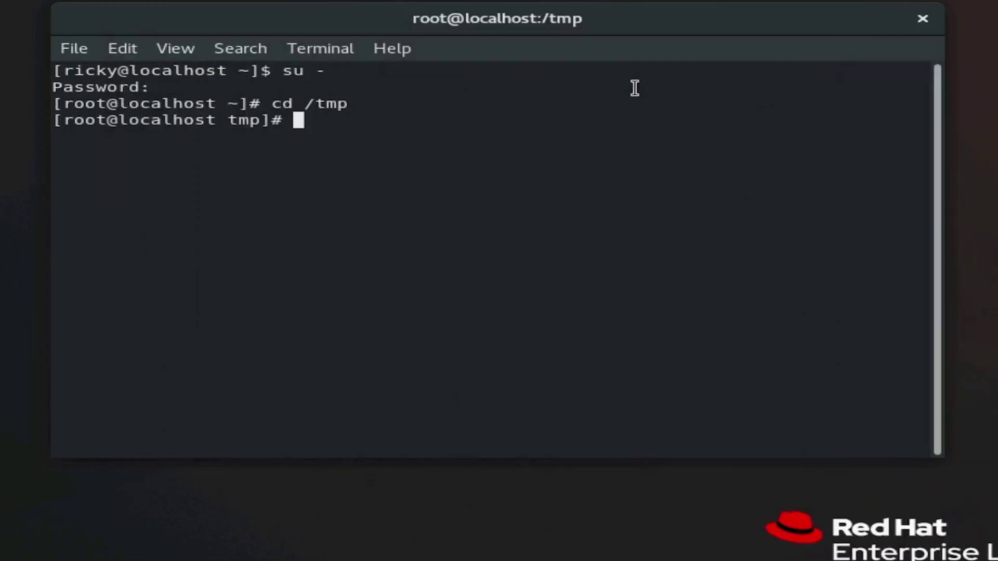
{"action": "type", "text": "ls"}
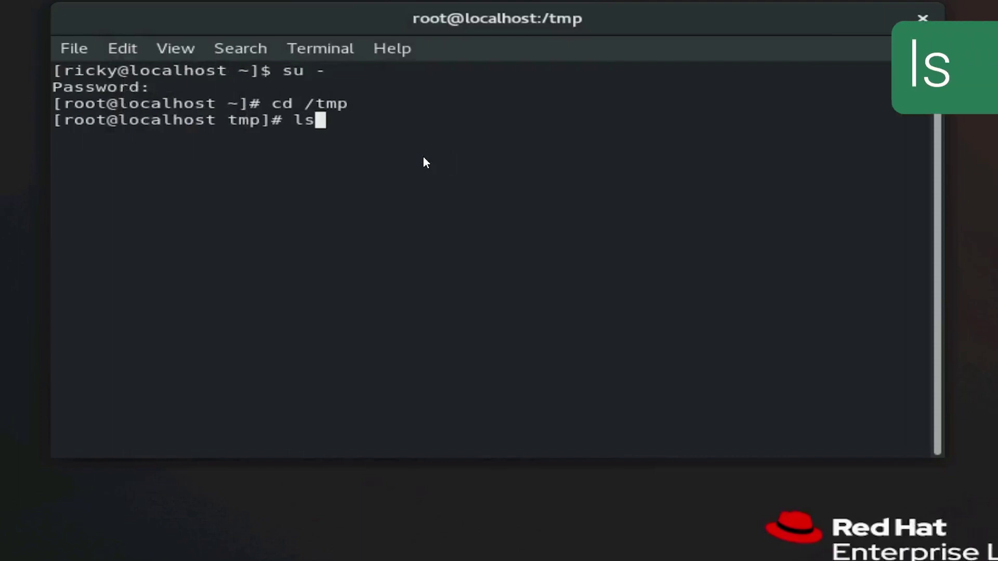
- List /tmp, delete PERCCLI_7.2313.0_A14_Linux.tar.gz with rm -rf, and clear the screen
{"action": "key", "text": "Return"}
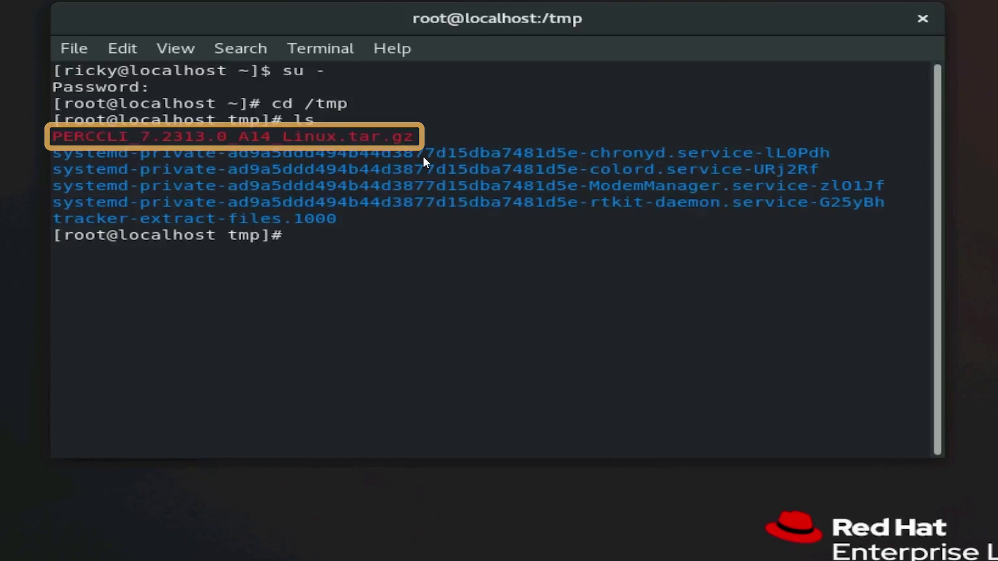
{"action": "type", "text": "rm -rf PERCCLI_7.2313.0_A14_Linux.tar.gz"}
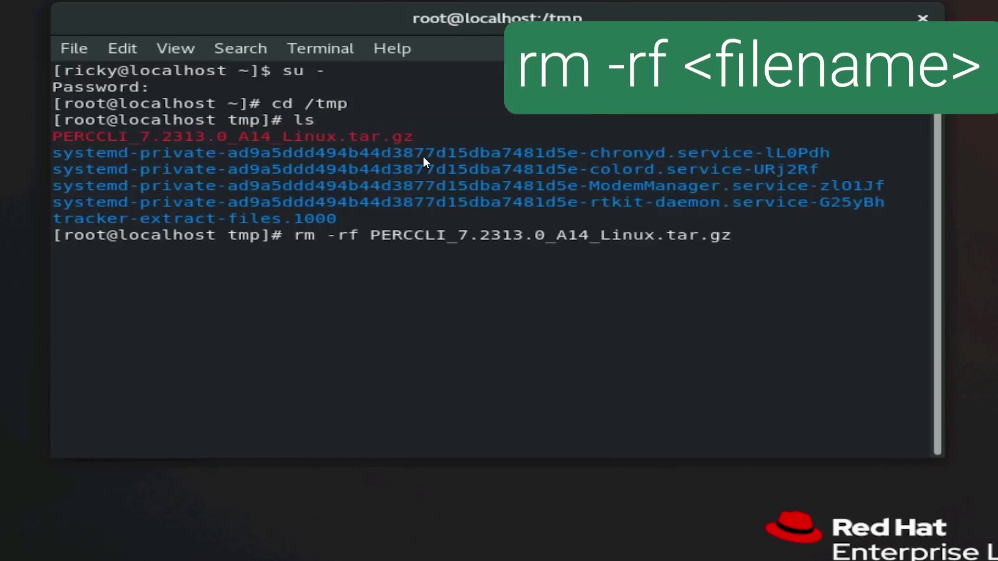
{"action": "key", "text": "Return"}
{"action": "type", "text": "c"}
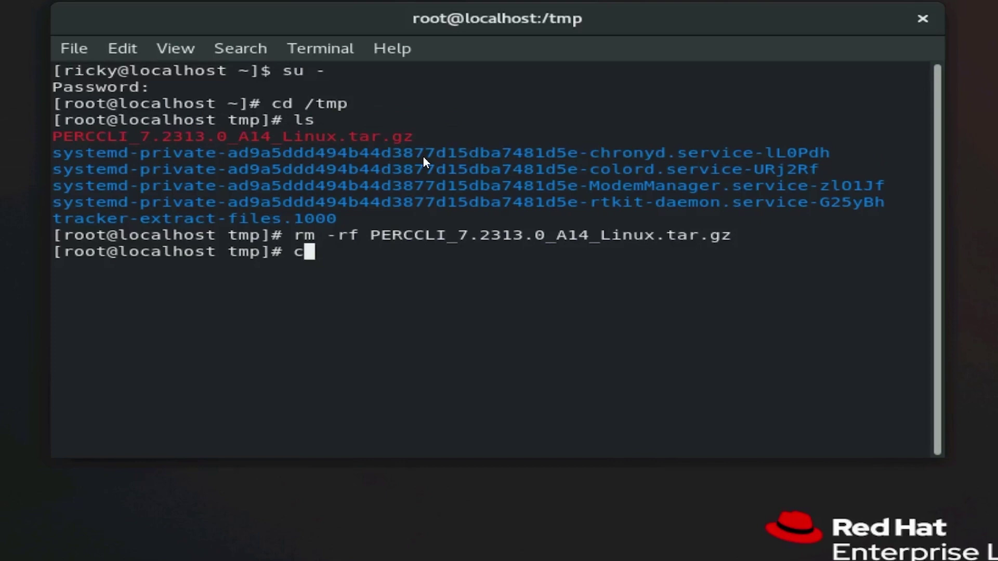
{"action": "type", "text": "lear"}
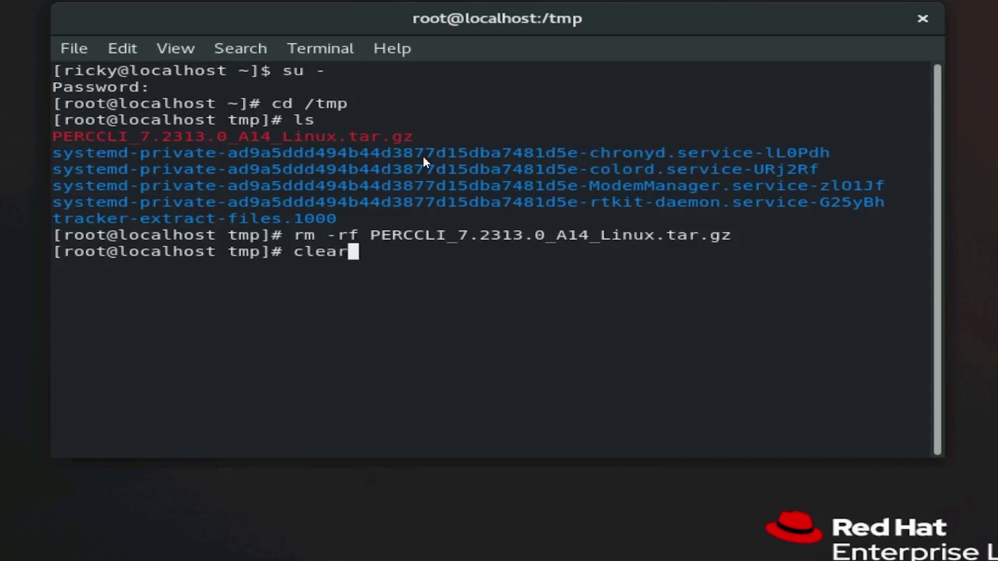
{"action": "key", "text": "Return"}
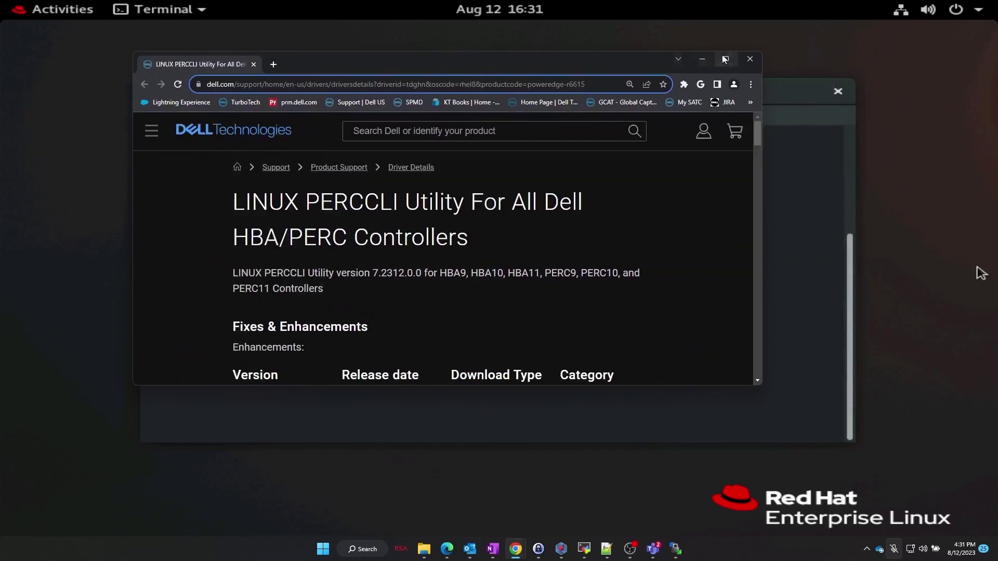
{"action": "scroll", "coordinate": [405, 235], "scroll_direction": "down", "scroll_amount": 2}
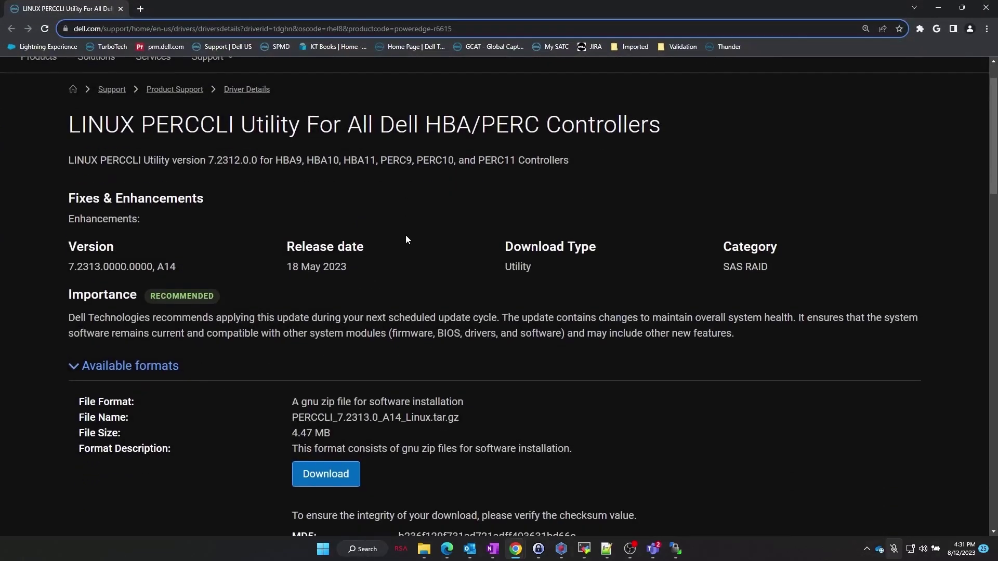
- Copy the download link address for PERCCLI_7.2313.0_A14_Linux.tar.gz from the Dell Support page
{"action": "right_click", "coordinate": [329, 371]}
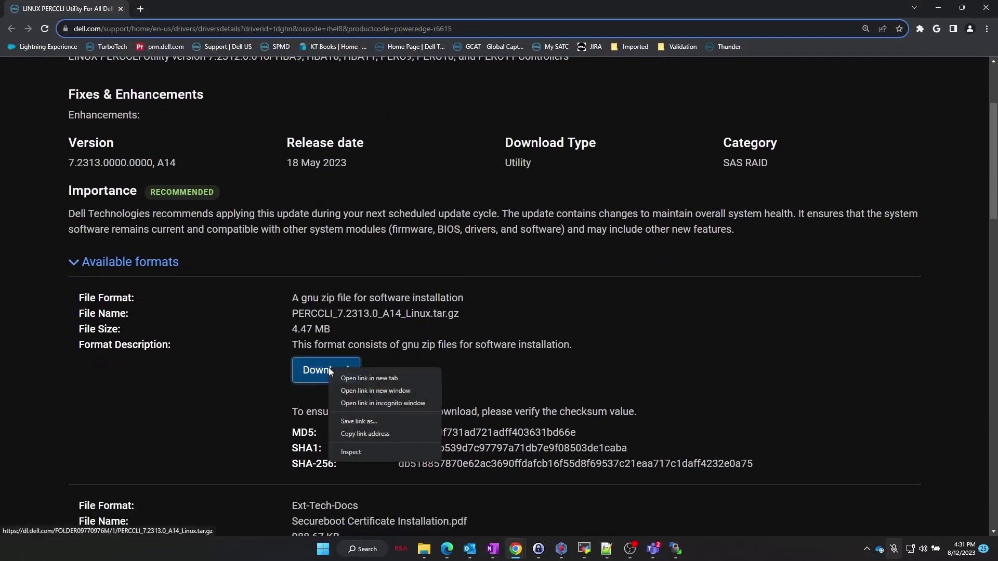
{"action": "left_click", "coordinate": [378, 436]}
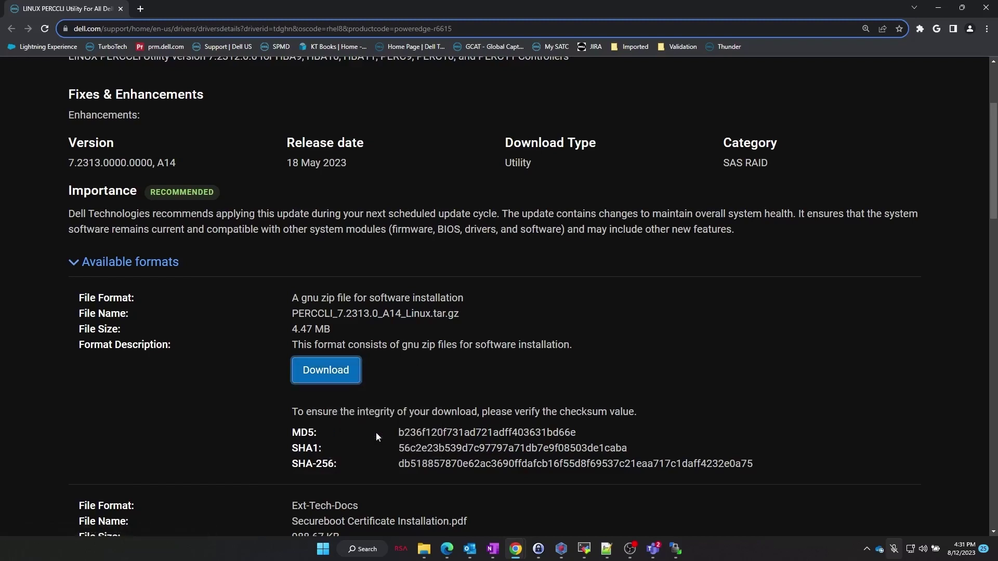
{"action": "mouse_move", "coordinate": [516, 549]}
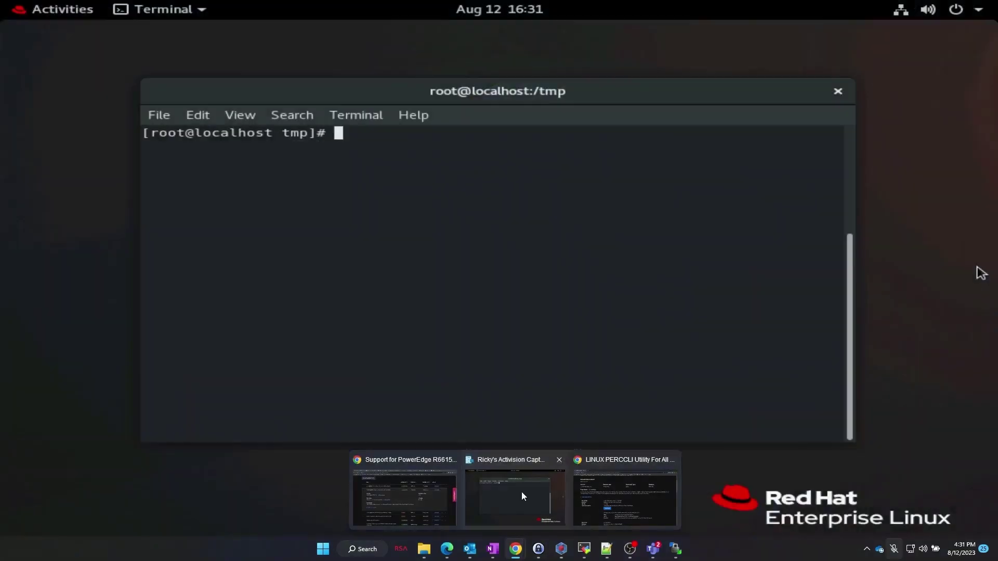
- Back in the Red Hat console, send the PERCCLI download URL after wget via the Virtual Clipboard
{"action": "left_click", "coordinate": [522, 491]}
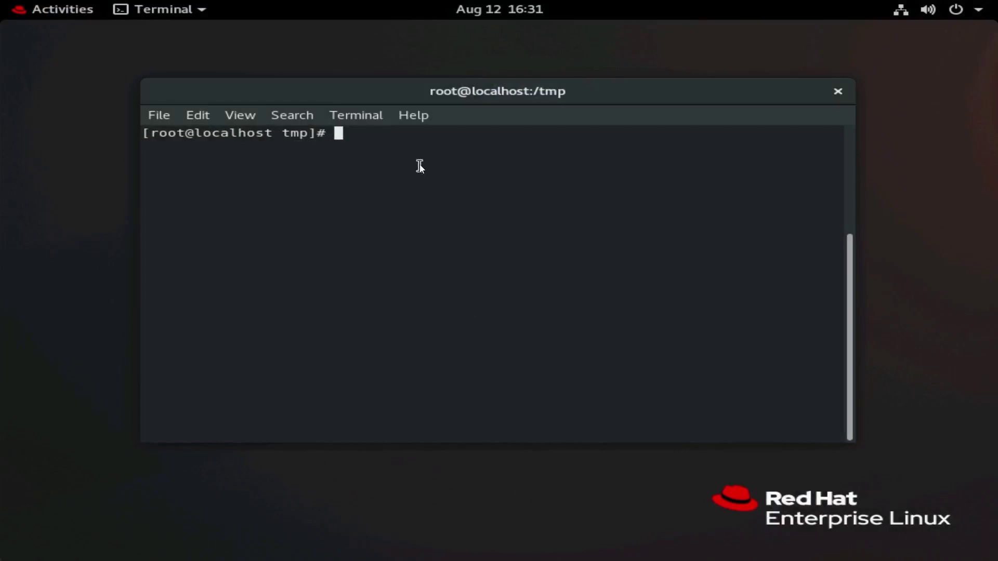
{"action": "type", "text": "wget"}
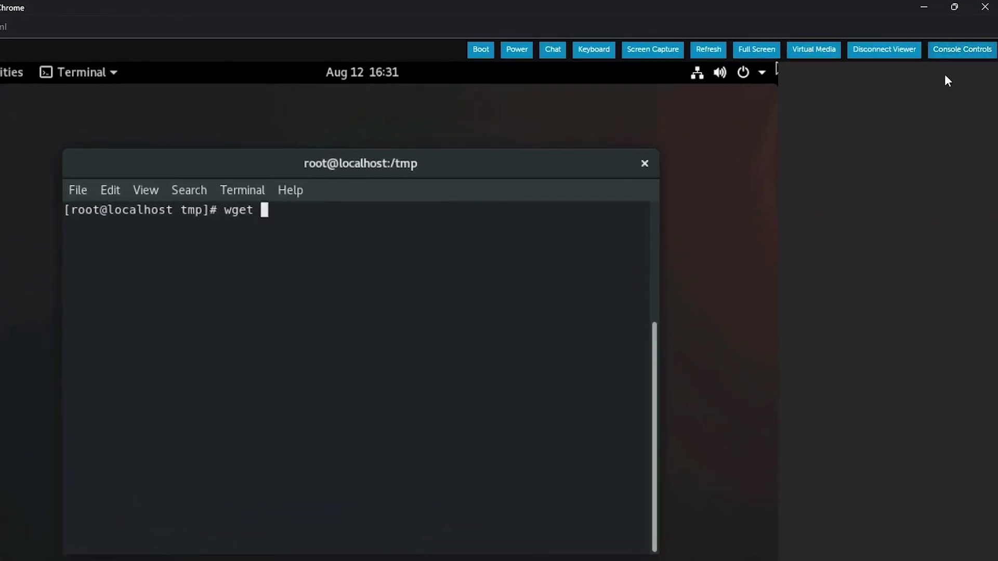
{"action": "left_click", "coordinate": [950, 54]}
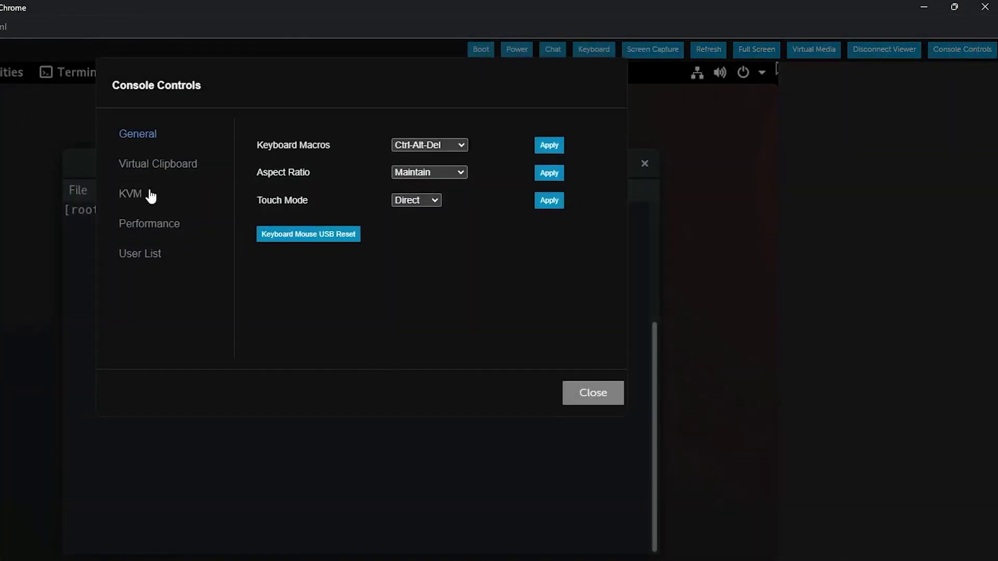
{"action": "left_click", "coordinate": [148, 171]}
{"action": "left_click", "coordinate": [320, 205]}
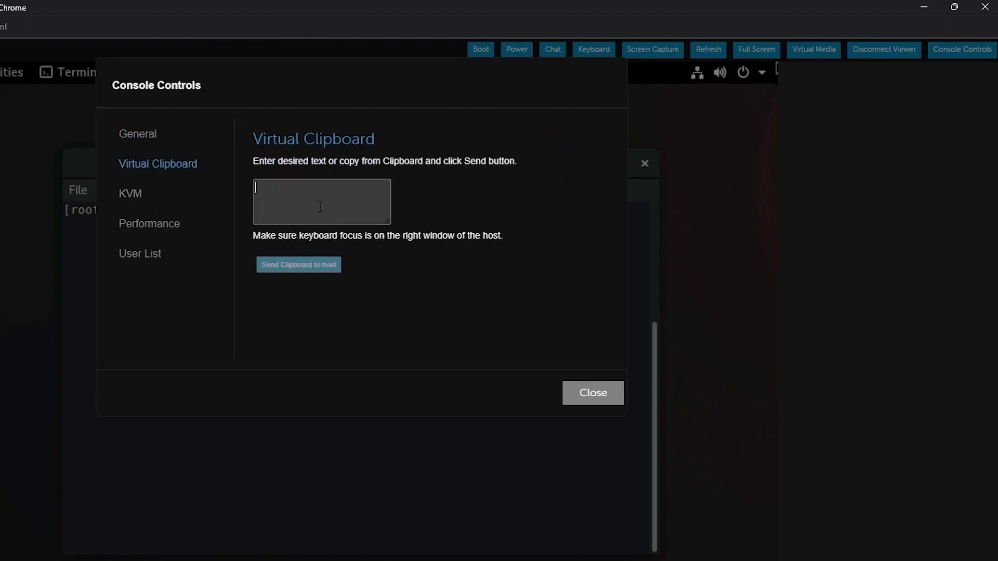
{"action": "key", "text": "ctrl+v"}
{"action": "left_click", "coordinate": [318, 265]}
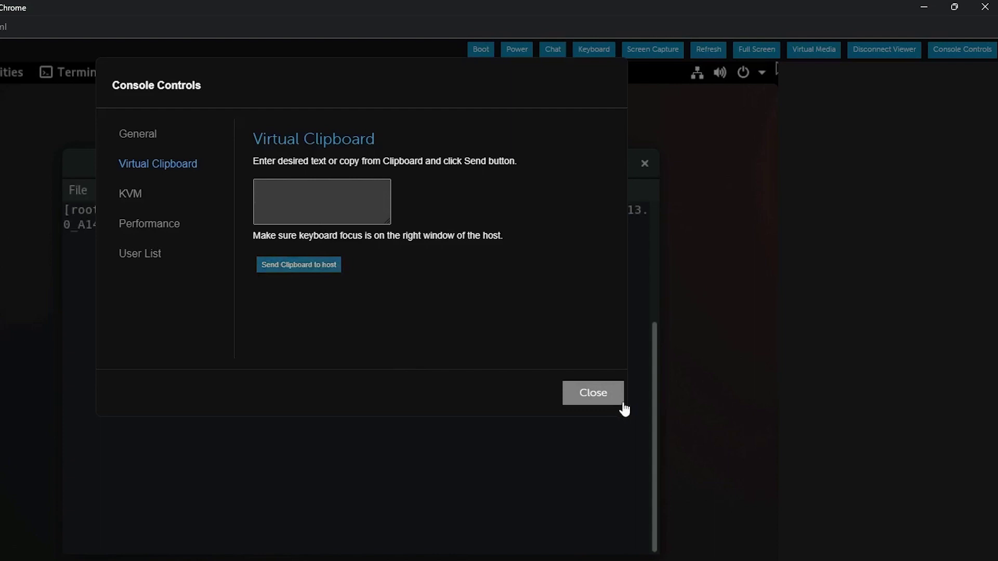
{"action": "left_click", "coordinate": [593, 393]}
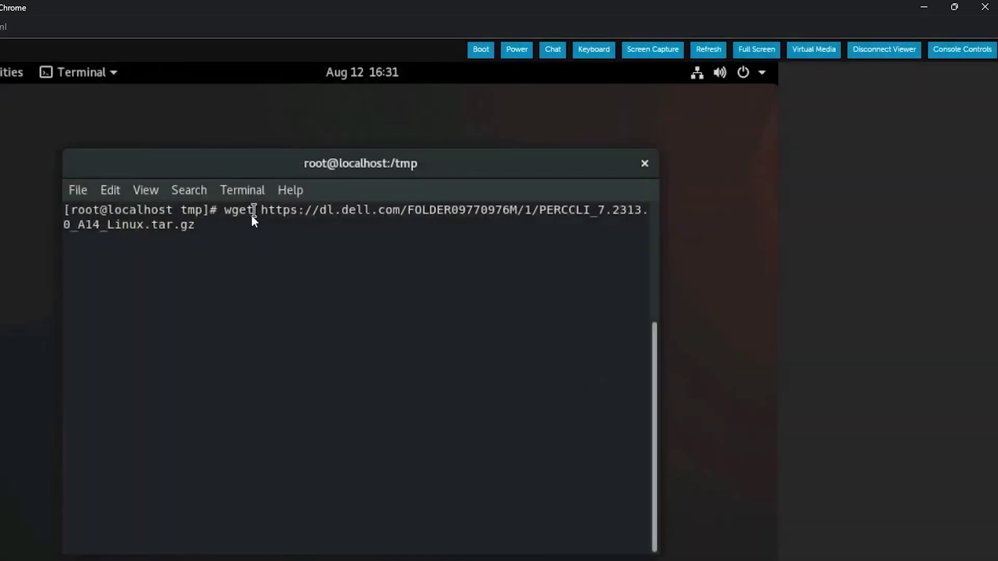
- Download the PERCCLI archive with wget in a full-screen console, then list /tmp to confirm
{"action": "key", "text": "Return"}
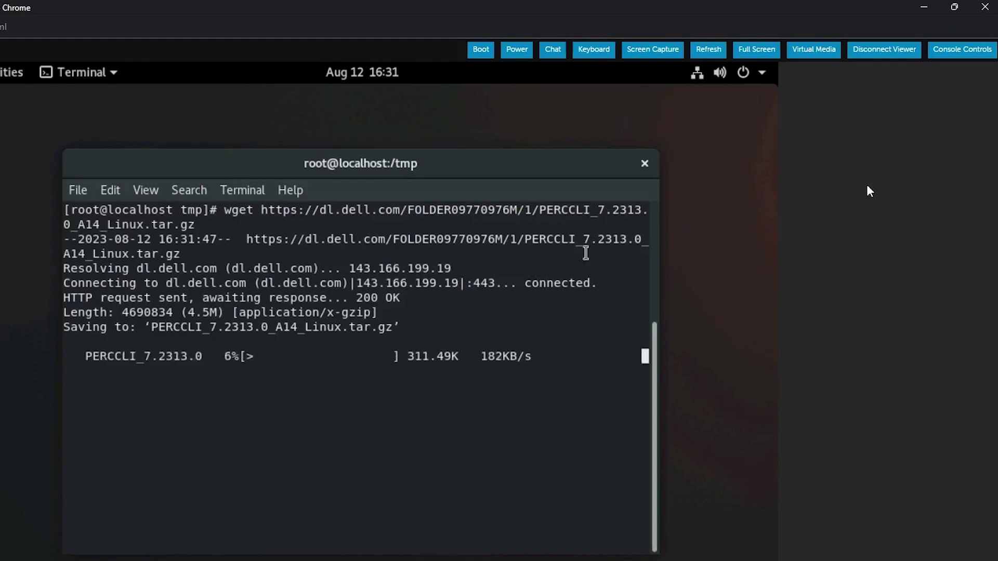
{"action": "left_click", "coordinate": [754, 53]}
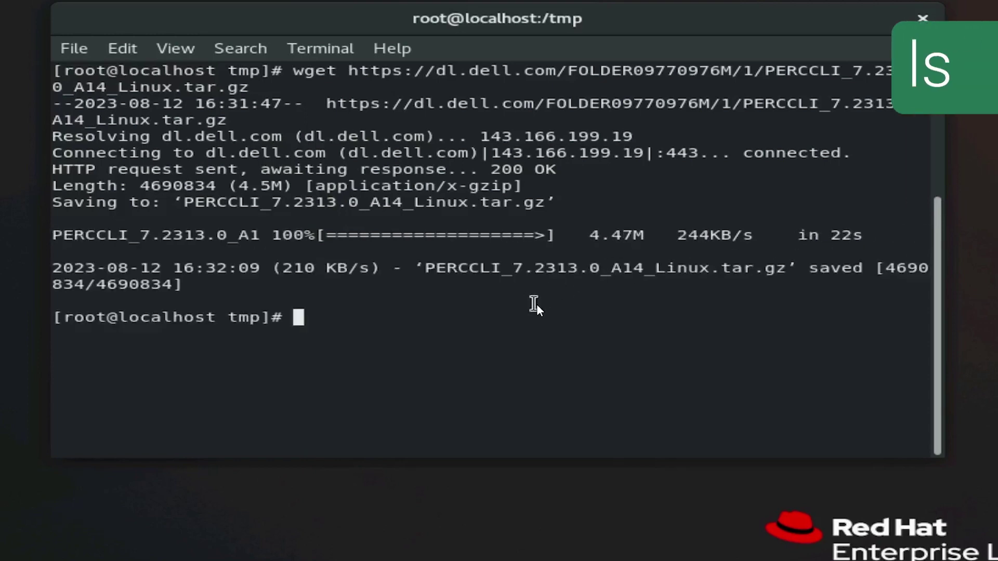
{"action": "type", "text": "ls"}
{"action": "key", "text": "Return"}
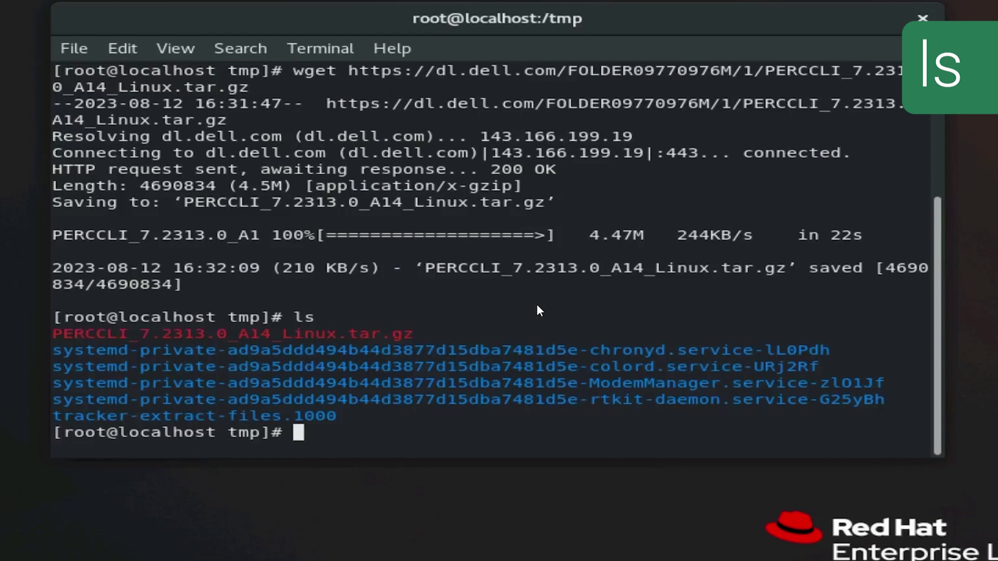
{"action": "type", "text": "cle"}
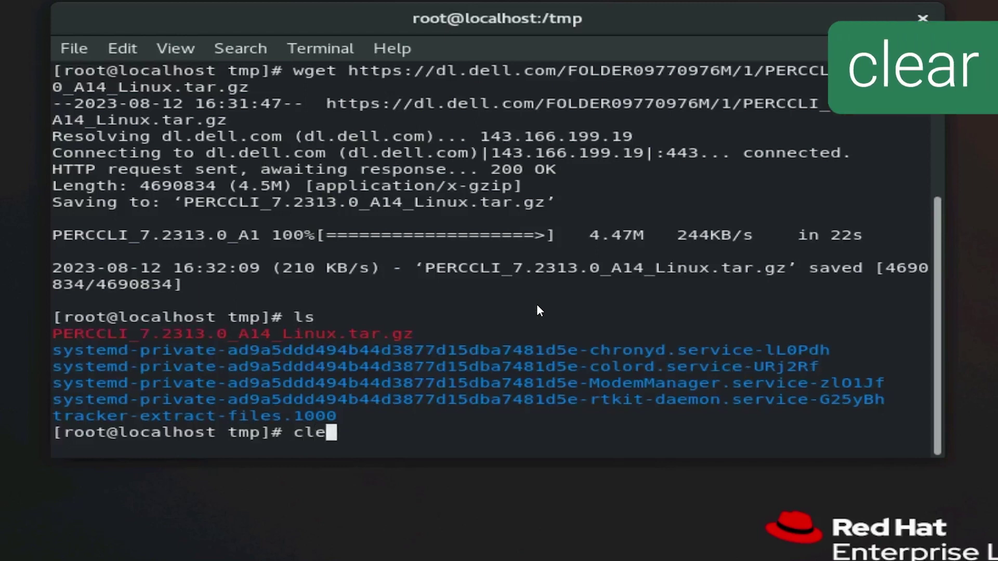
{"action": "type", "text": "ar"}
- Clear the screen, extract PERCCLI_7.2313.0_A14_Linux.tar.gz with tar xzvf, and list /tmp
{"action": "key", "text": "Return"}
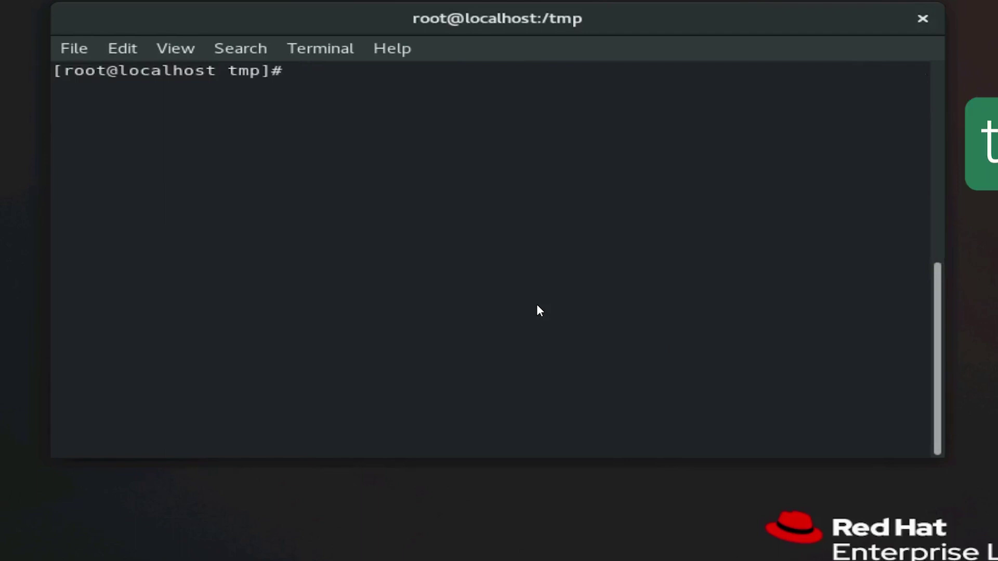
{"action": "type", "text": "tar xzv"}
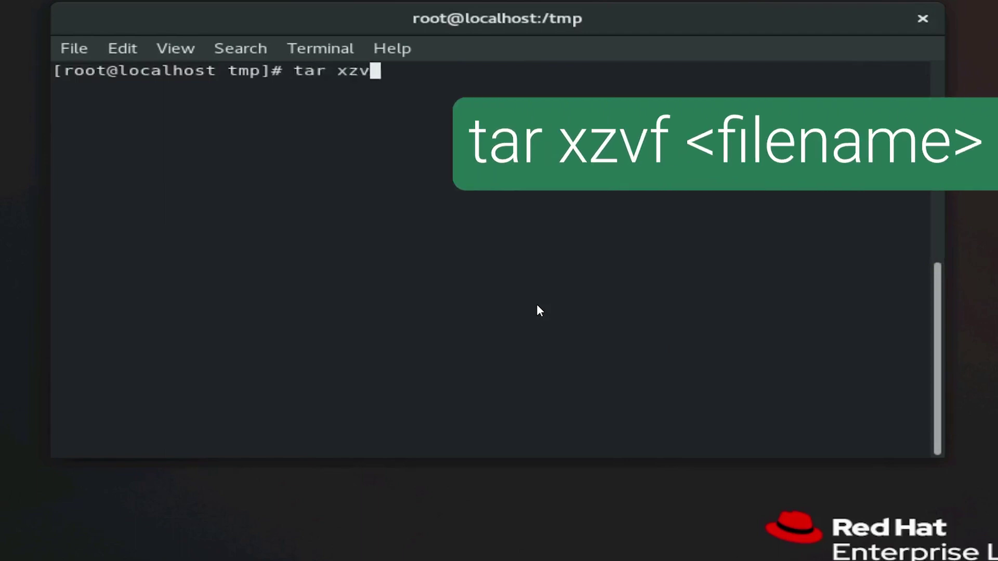
{"action": "type", "text": "f"}
{"action": "type", "text": " P"}
{"action": "key", "text": "Tab"}
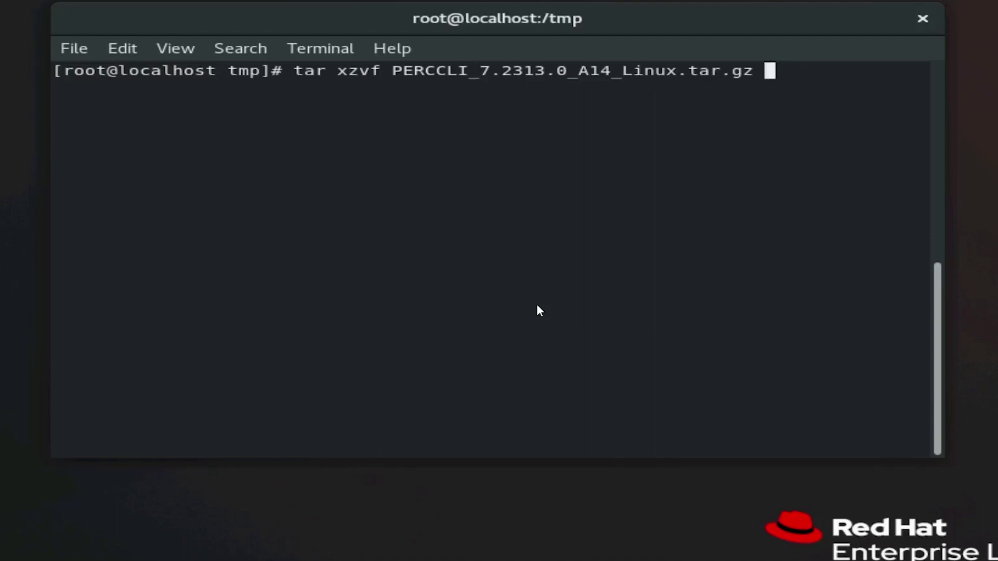
{"action": "key", "text": "Return"}
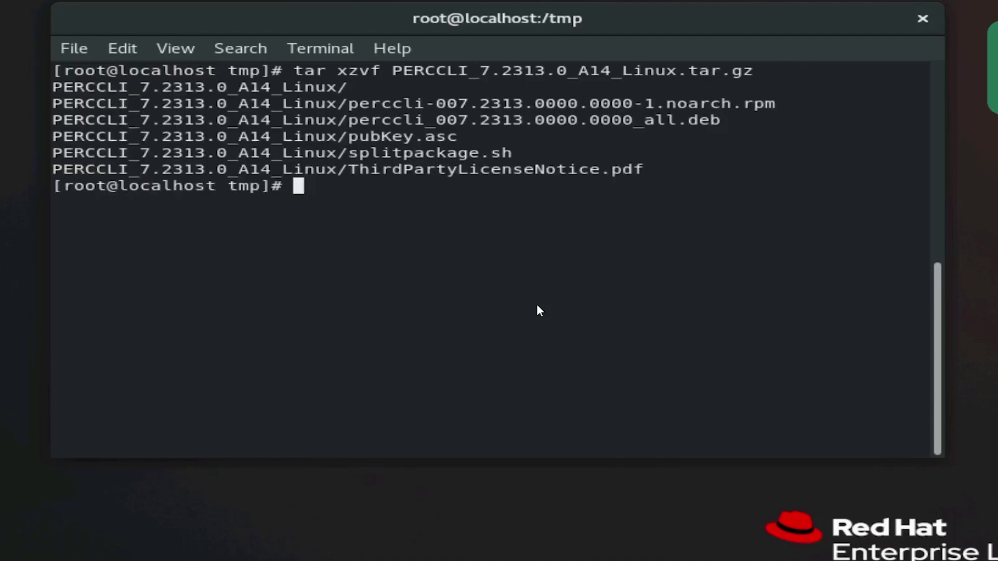
{"action": "type", "text": "ls"}
{"action": "key", "text": "Return"}
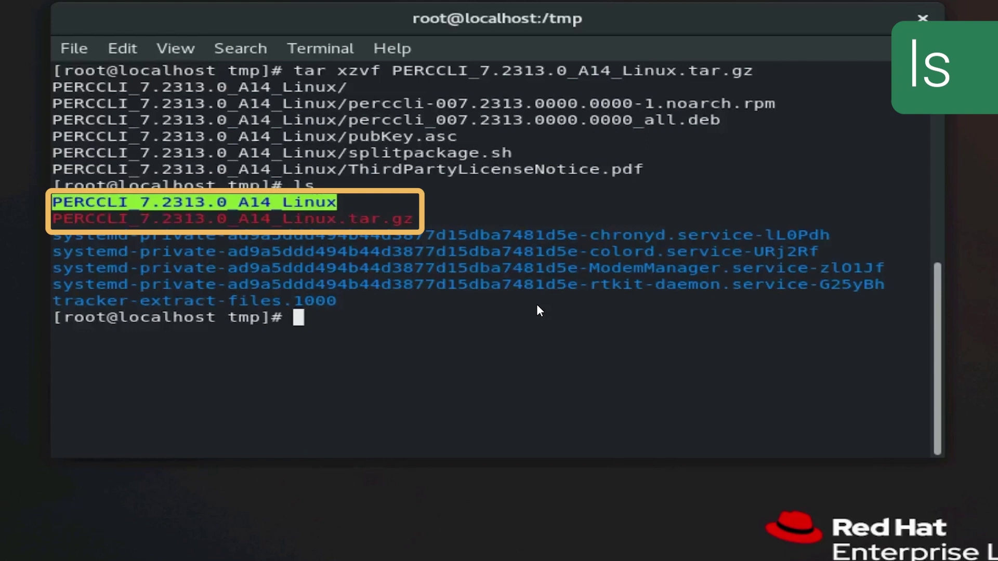
{"action": "type", "text": "cd "}
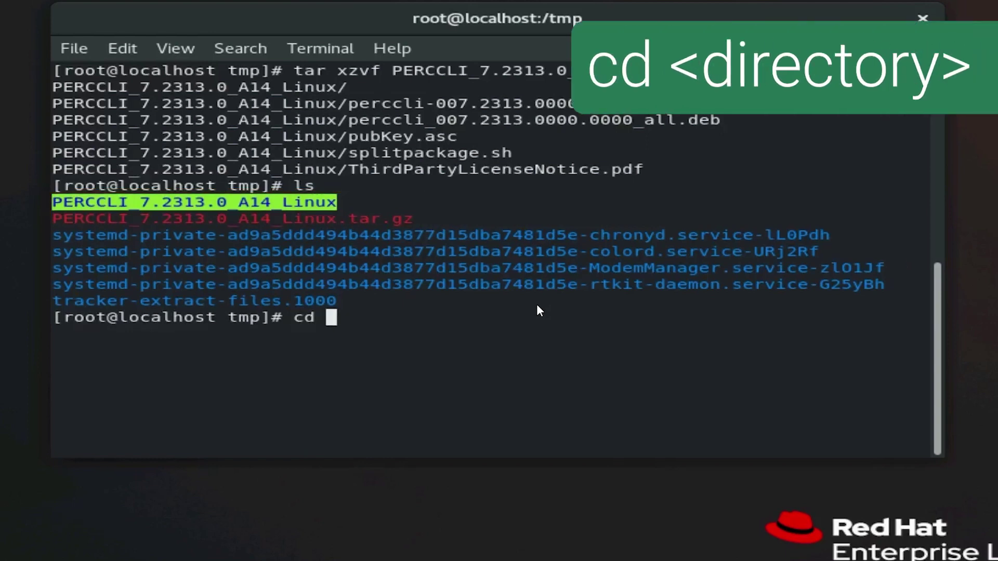
{"action": "type", "text": "P"}
- In PERCCLI_7.2313.0_A14_Linux, install perccli-007.2313.0000.0000-1.noarch.rpm with rpm -ivh
{"action": "key", "text": "Tab"}
{"action": "key", "text": "Return"}
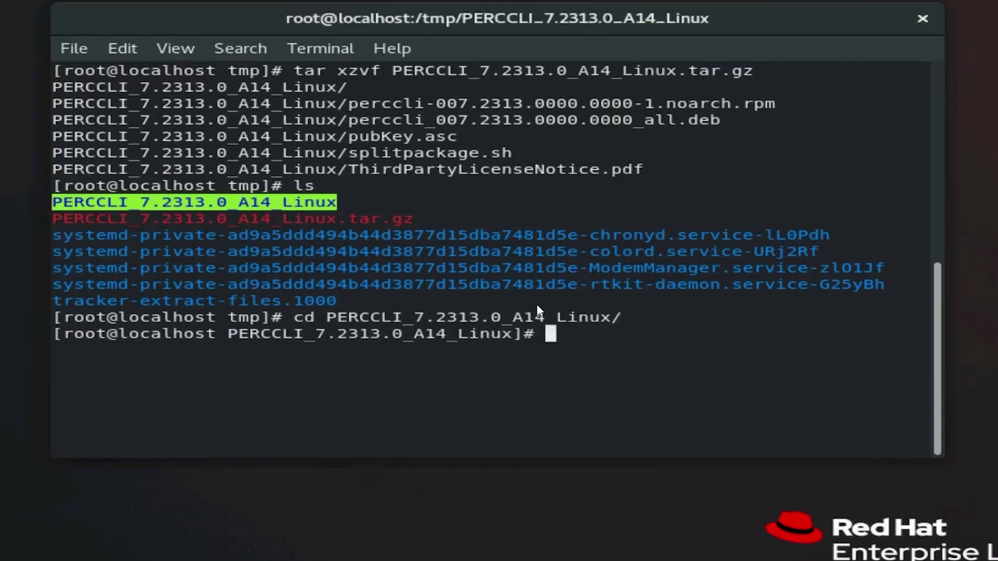
{"action": "type", "text": "ls"}
{"action": "key", "text": "Return"}
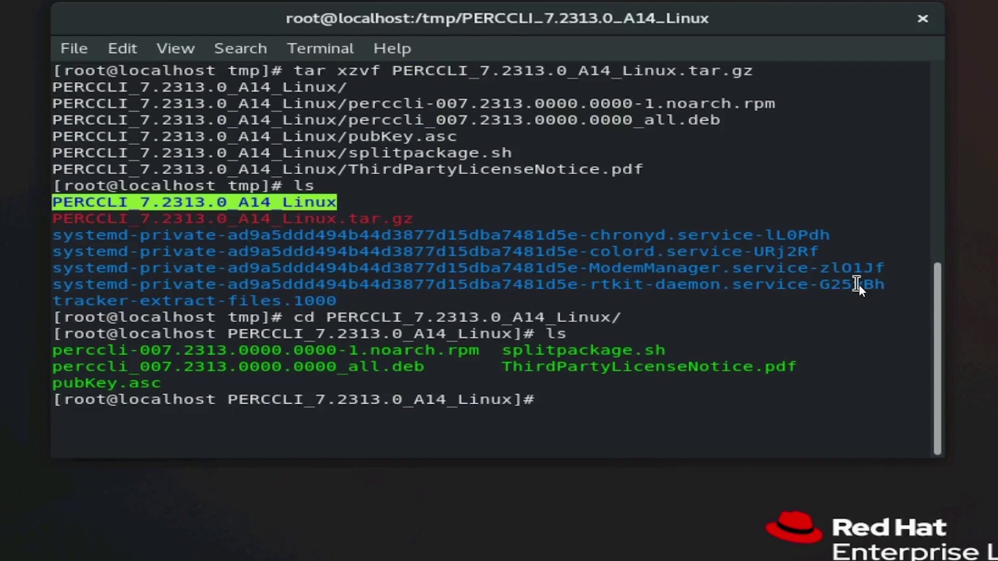
{"action": "type", "text": "rpm -"}
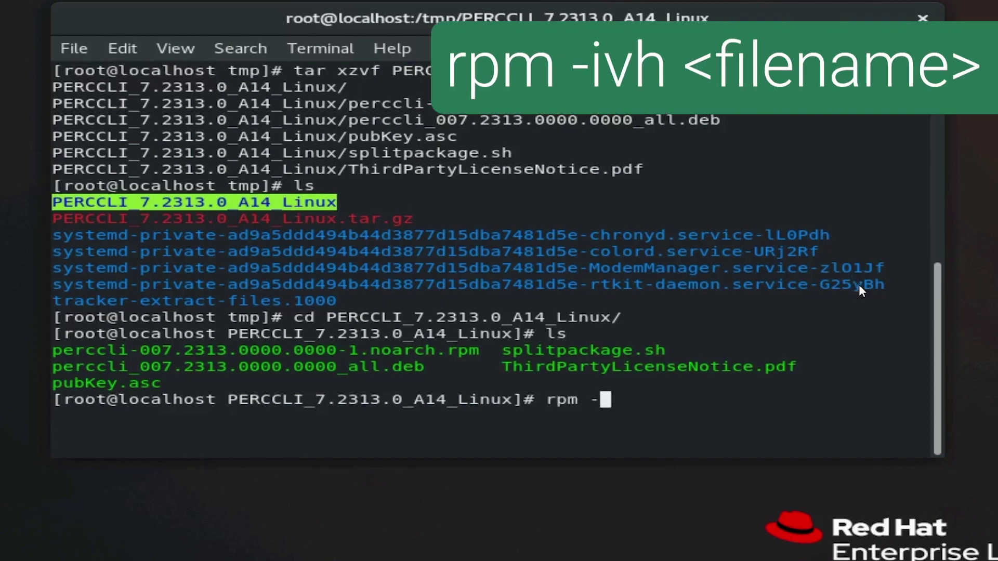
{"action": "type", "text": "ivh "}
{"action": "type", "text": "perccli-"}
{"action": "key", "text": "Tab"}
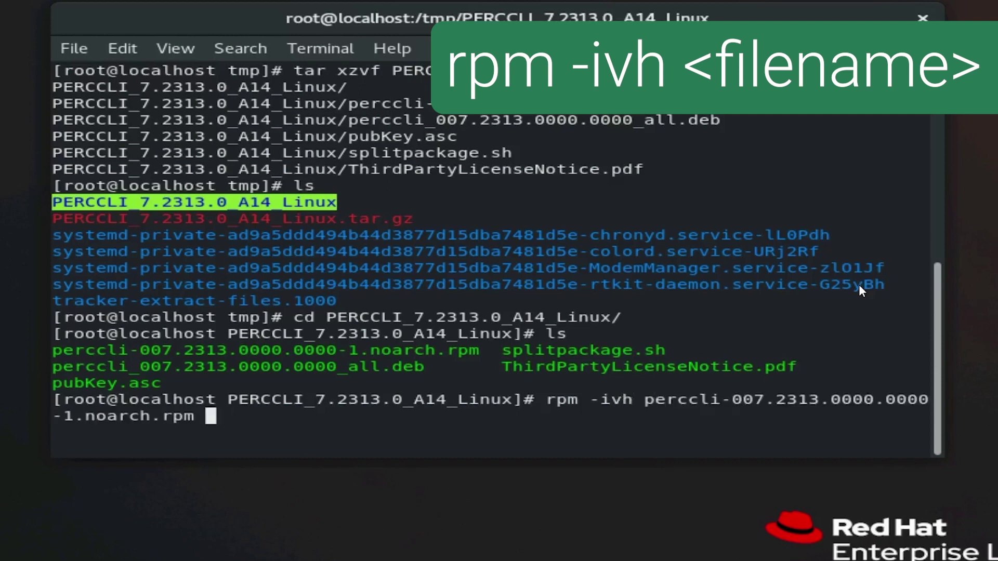
{"action": "key", "text": "Return"}
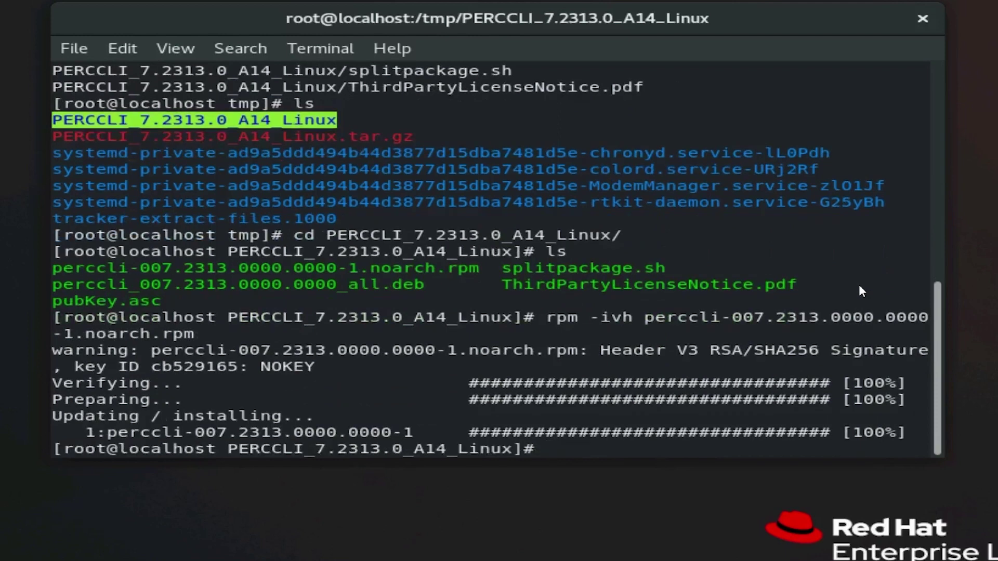
{"action": "type", "text": "cd /"}
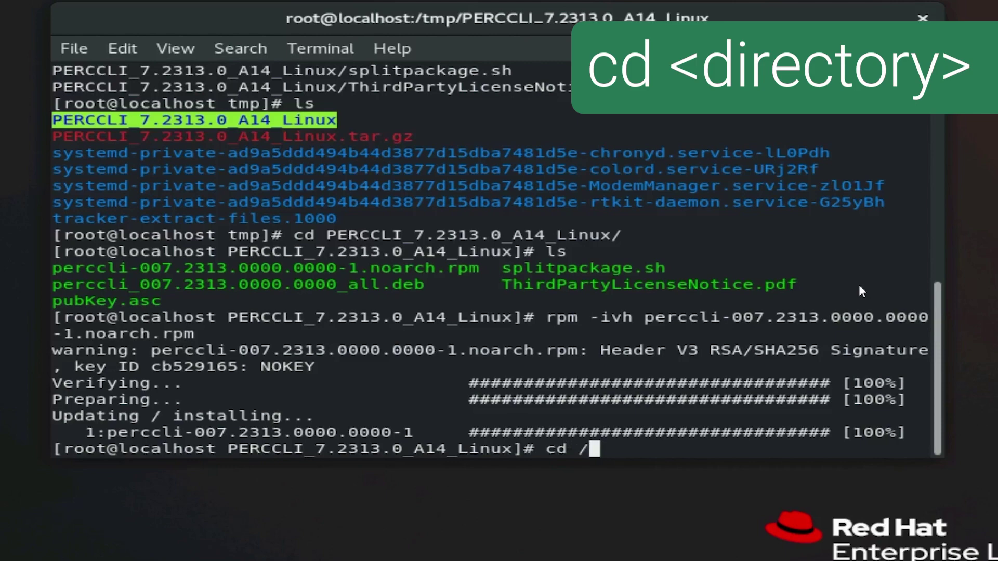
{"action": "type", "text": "opt"}
- Move through /opt and MegaRAID into /opt/MegaRAID/perccli, listing each directory along the way
{"action": "key", "text": "Return"}
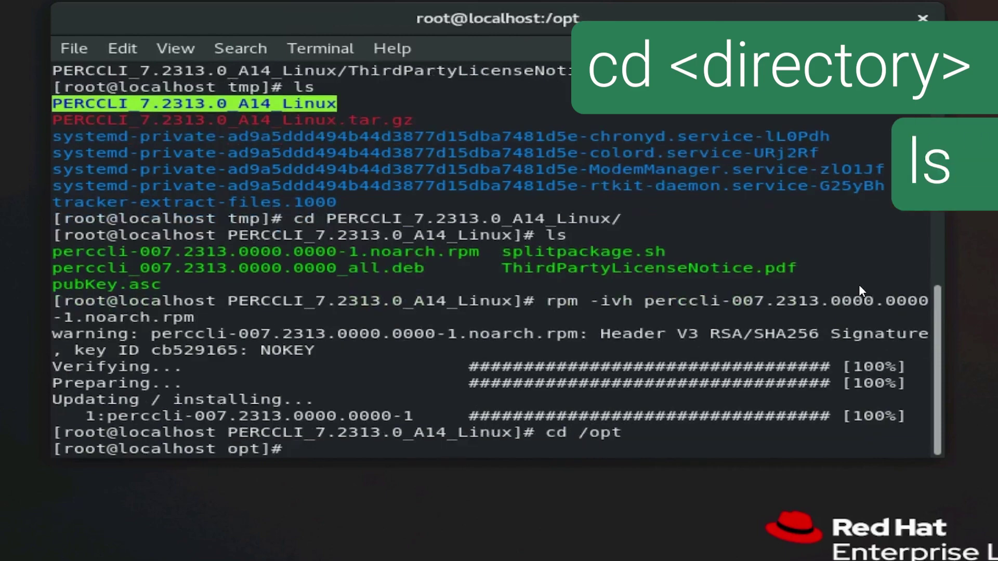
{"action": "type", "text": "ls"}
{"action": "key", "text": "Return"}
{"action": "type", "text": "cd M"}
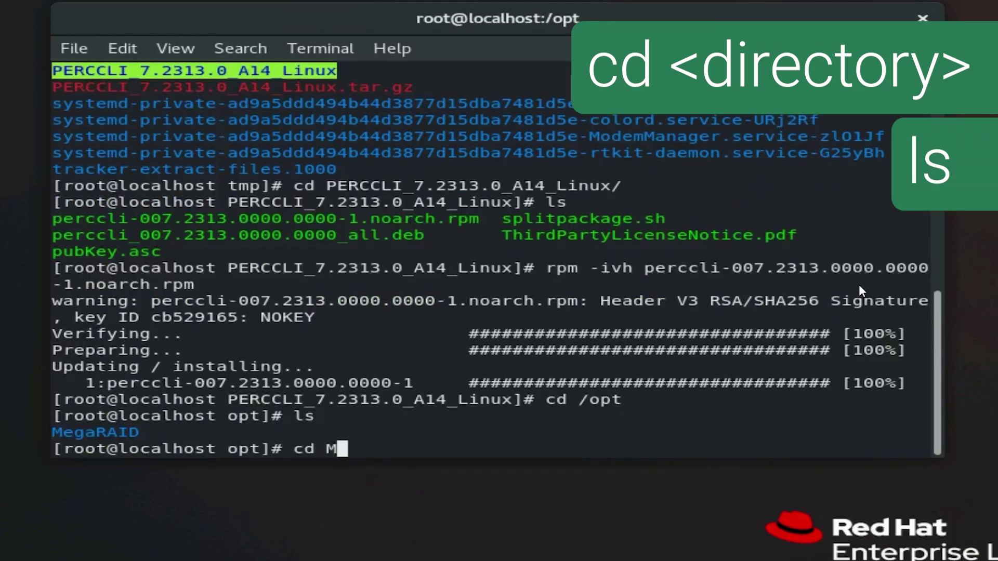
{"action": "key", "text": "Tab"}
{"action": "key", "text": "Return"}
{"action": "type", "text": "ls"}
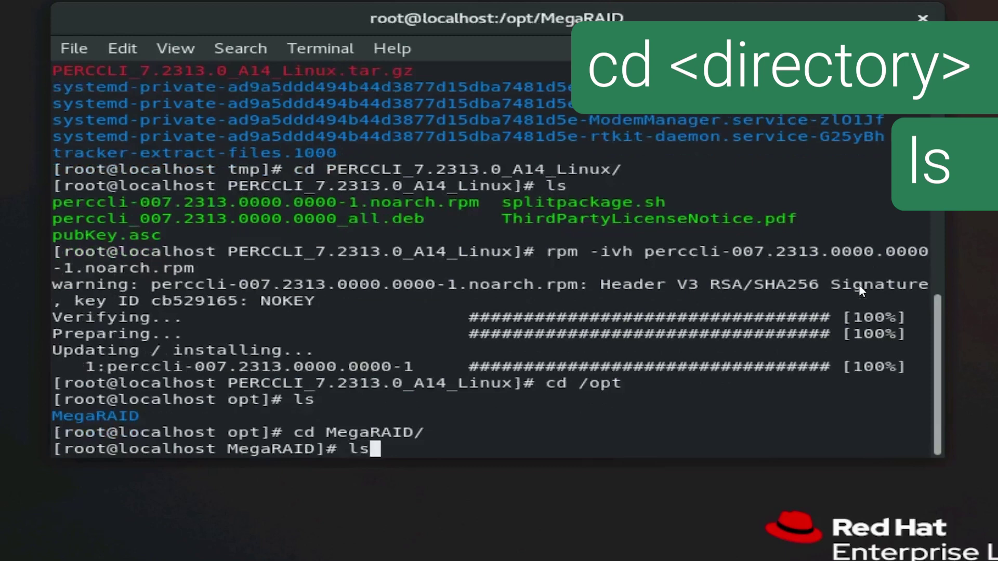
{"action": "key", "text": "Return"}
{"action": "type", "text": "cd p"}
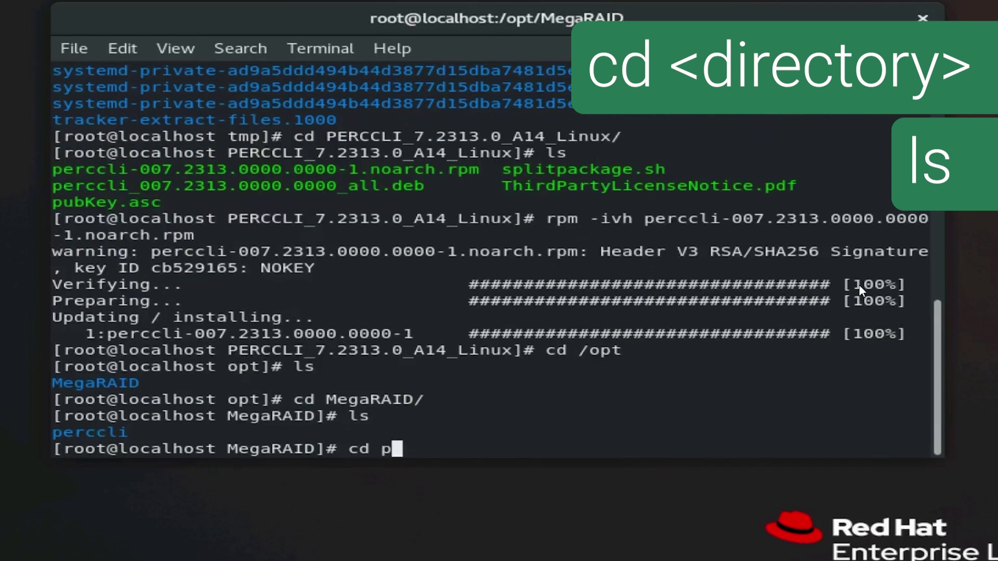
{"action": "key", "text": "Tab"}
{"action": "key", "text": "Return"}
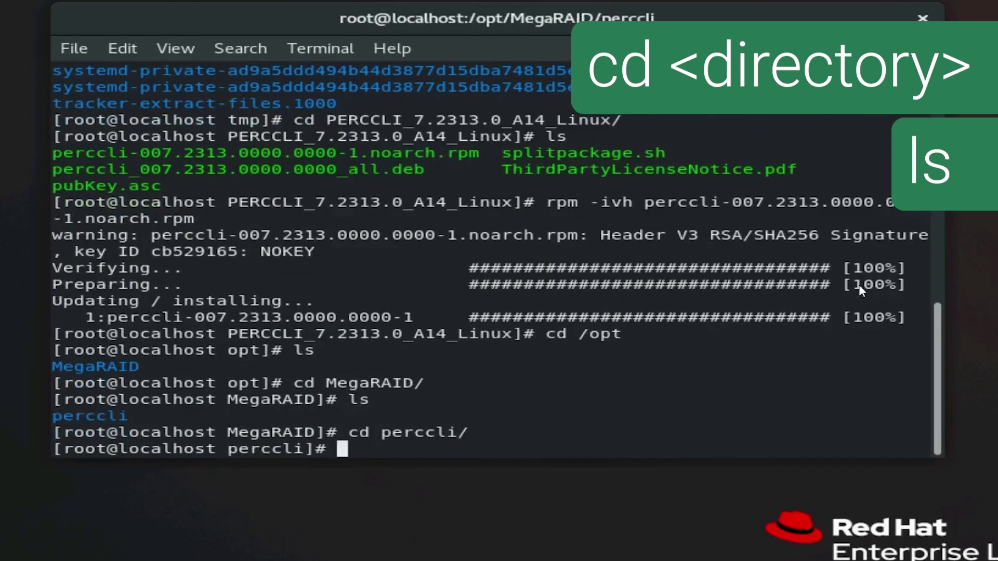
{"action": "type", "text": "ls"}
{"action": "key", "text": "Return"}
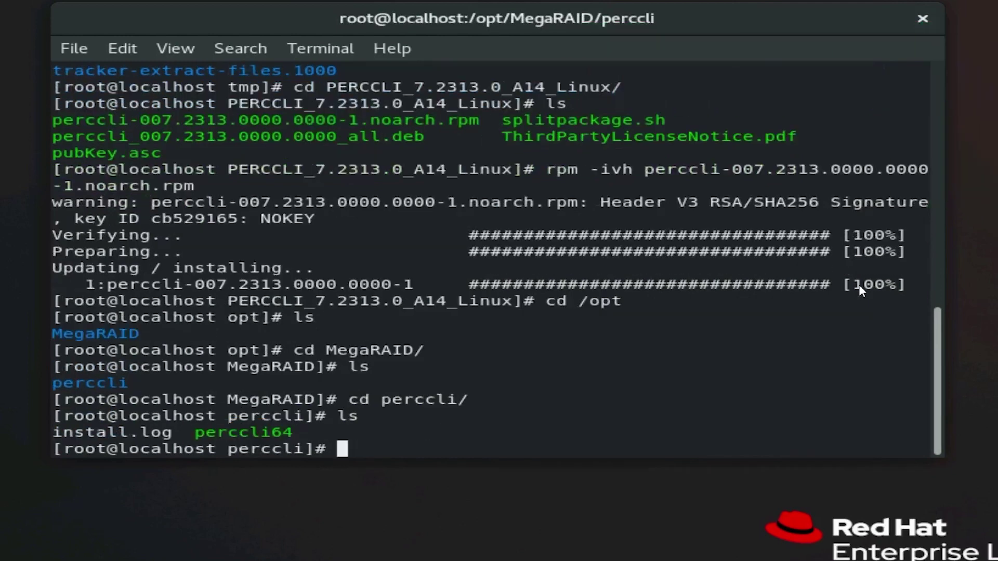
{"action": "type", "text": "./perccli64 "}
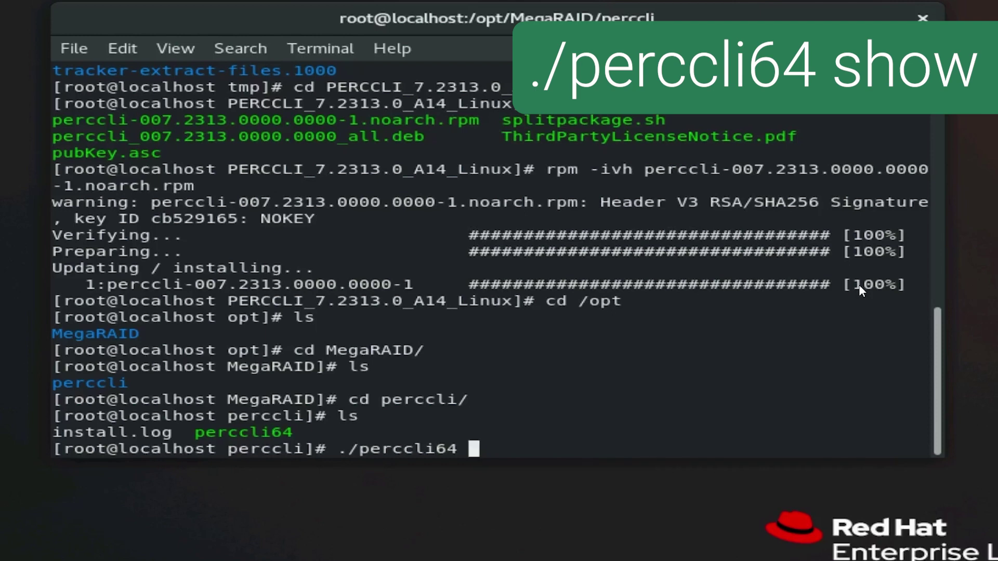
{"action": "type", "text": "show"}
- Run ./perccli64 show to list the single controller, a Dell HBA330 Mini (SAS3008)
{"action": "key", "text": "Return"}
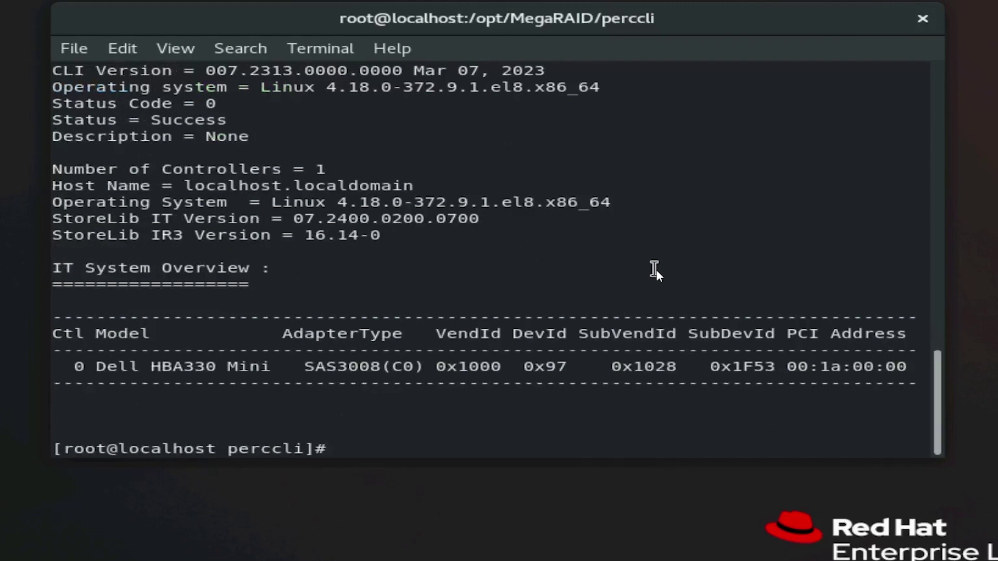
{"action": "type", "text": "./p"}
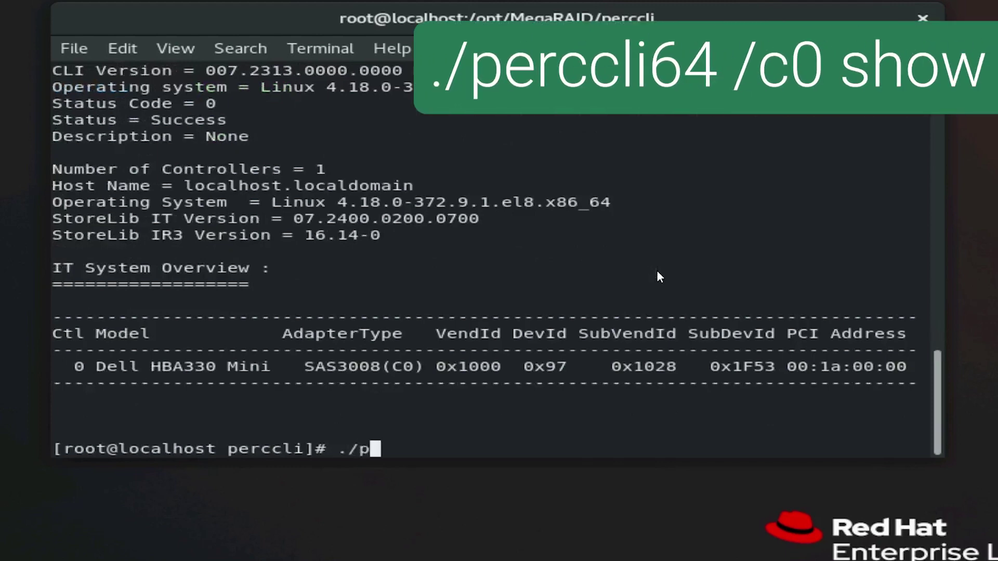
{"action": "type", "text": "erccli64 /c"}
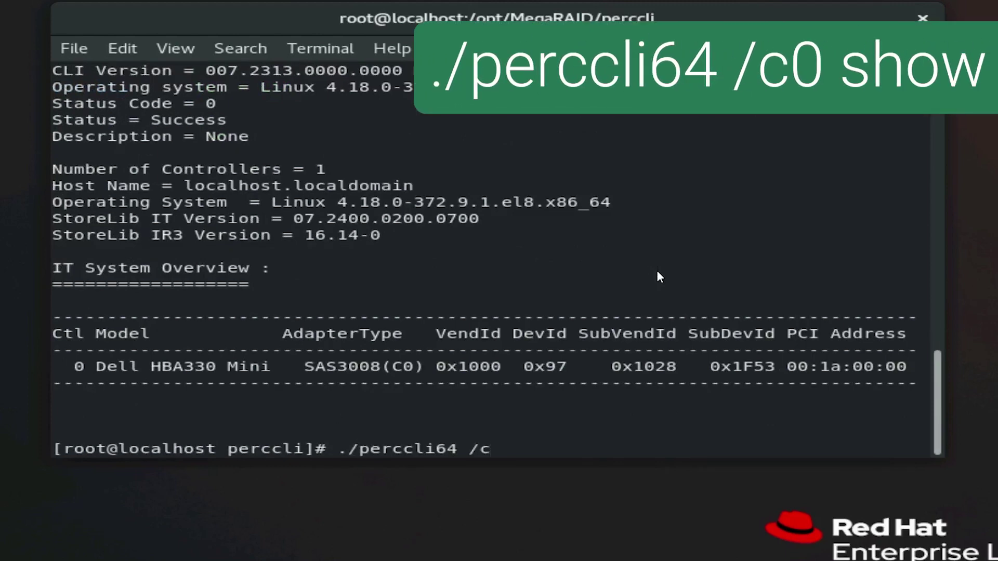
{"action": "type", "text": "0 sh"}
{"action": "type", "text": "ow"}
- Print controller 0 details with ./perccli64 /c0 show, including driver version 39.100.00.00
{"action": "key", "text": "Return"}
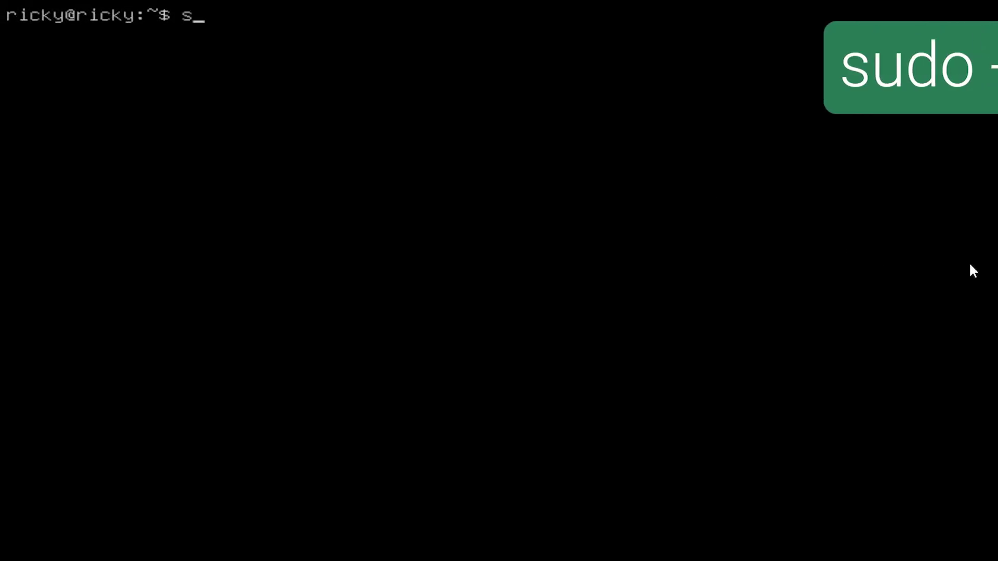
{"action": "type", "text": "udo -i"}
- Become root with sudo -i and change into /tmp
{"action": "key", "text": "Return"}
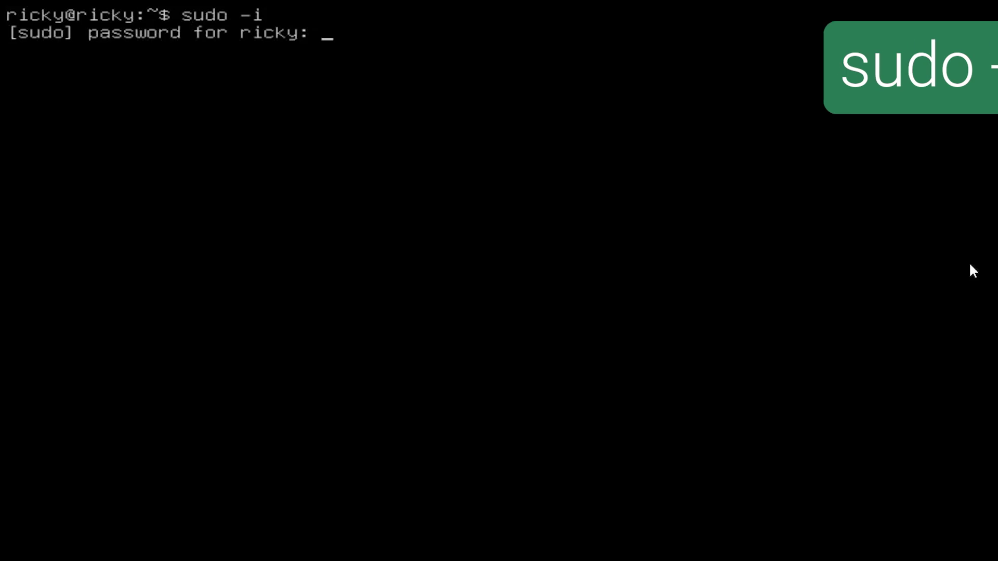
{"action": "key", "text": "Return"}
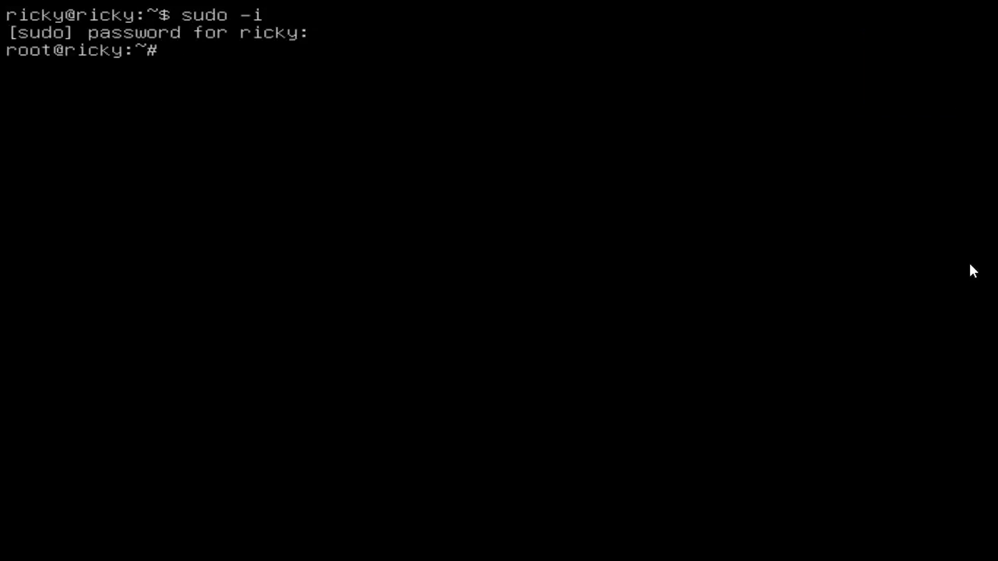
{"action": "type", "text": "cd"}
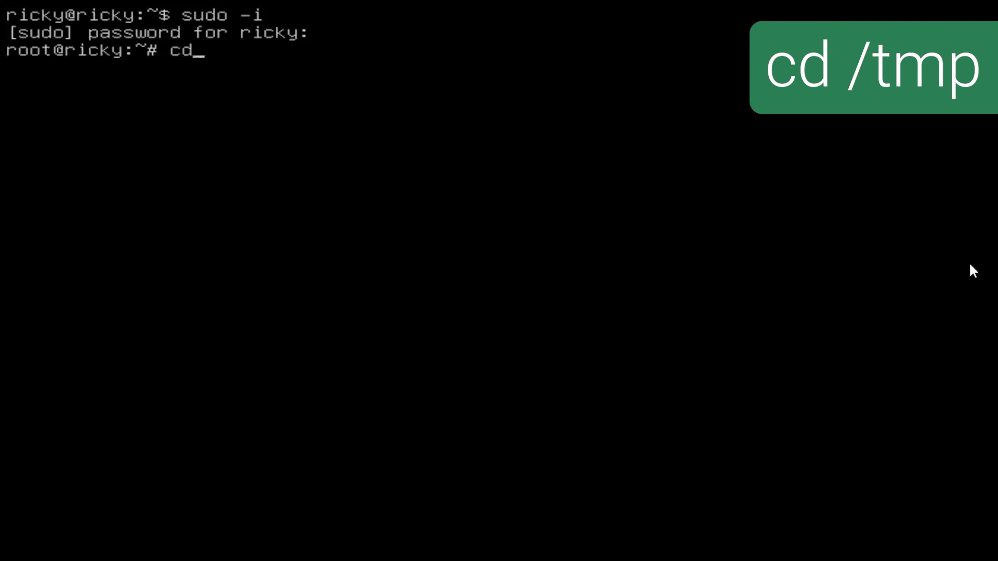
{"action": "type", "text": " /tmp"}
{"action": "key", "text": "Return"}
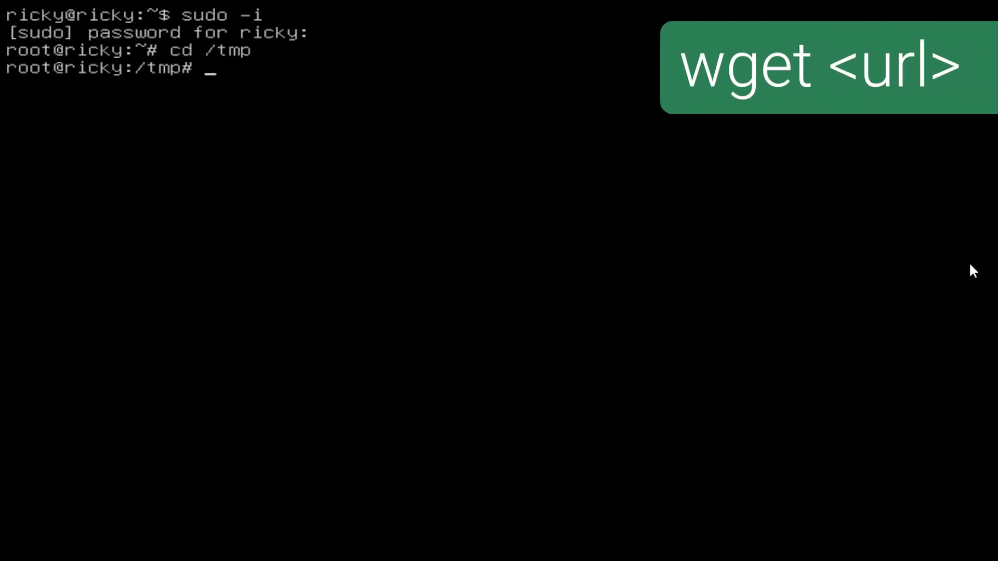
{"action": "type", "text": "wget"}
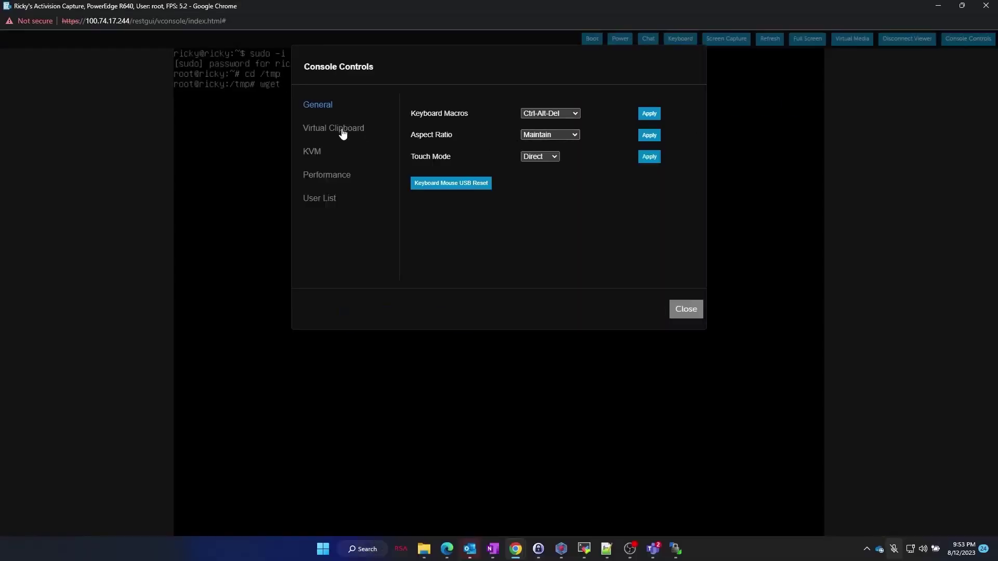
- Send the PERCCLI URL via iDRAC Virtual Clipboard and wget PERCCLI_7.1623.00_A11_Linux.tar.gz
{"action": "left_click", "coordinate": [342, 129]}
{"action": "type", "text": "https://dl.dell.com/FOLDER07576010M/1/PERCCLI_7.1623.00_A11_Linux.tar.gz"}
{"action": "left_click", "coordinate": [456, 208]}
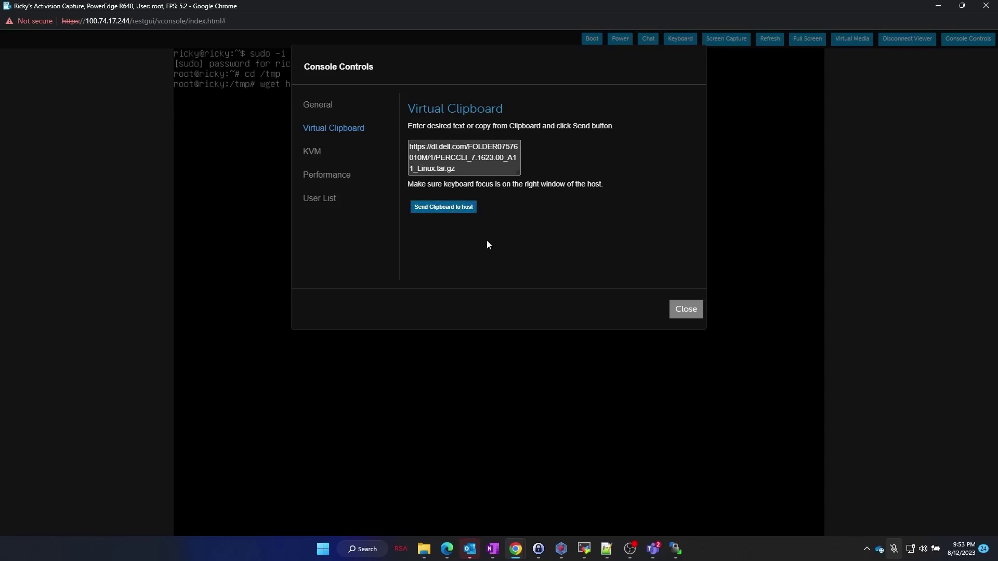
{"action": "left_click", "coordinate": [685, 310]}
{"action": "key", "text": "Return"}
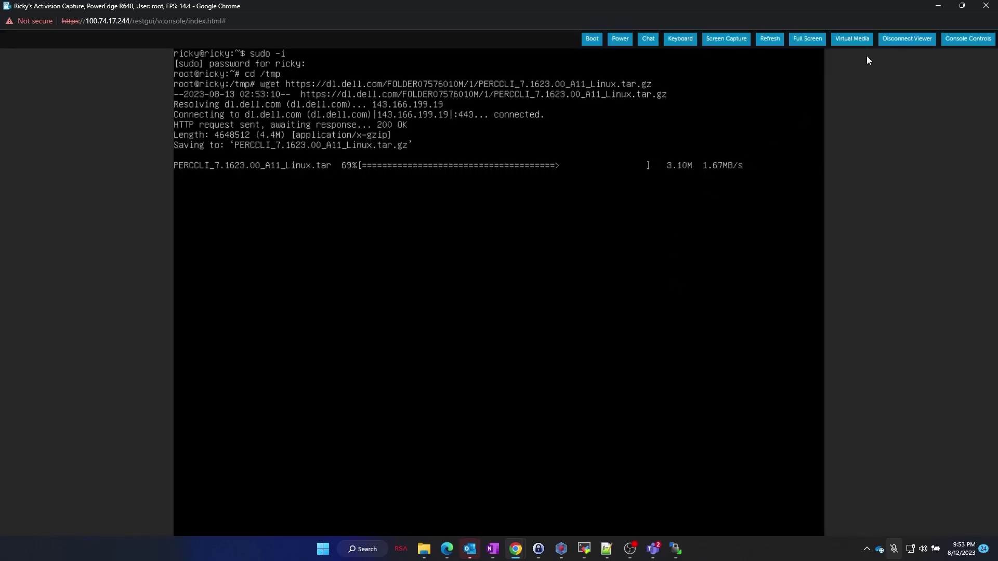
{"action": "left_click", "coordinate": [807, 38]}
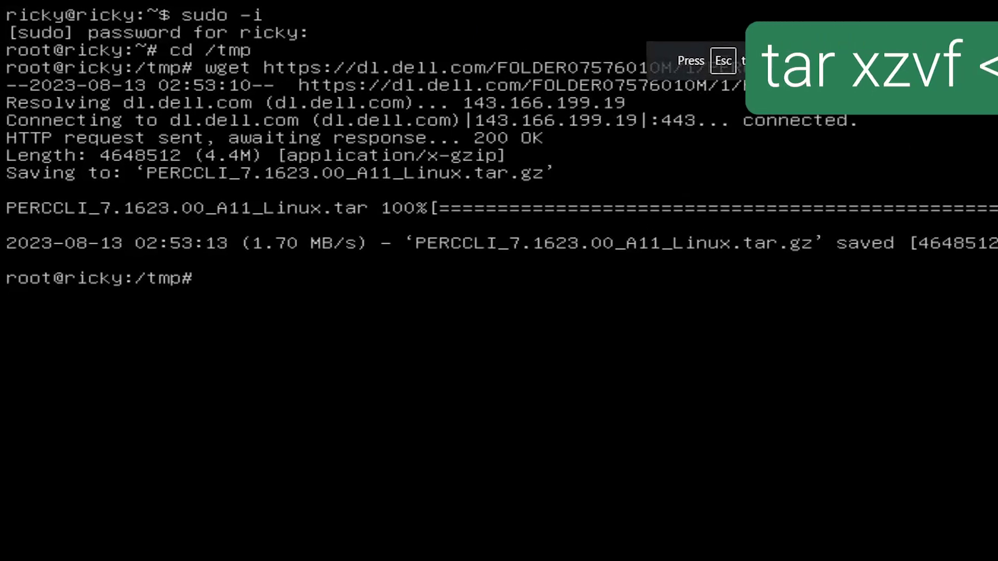
{"action": "type", "text": "tar x"}
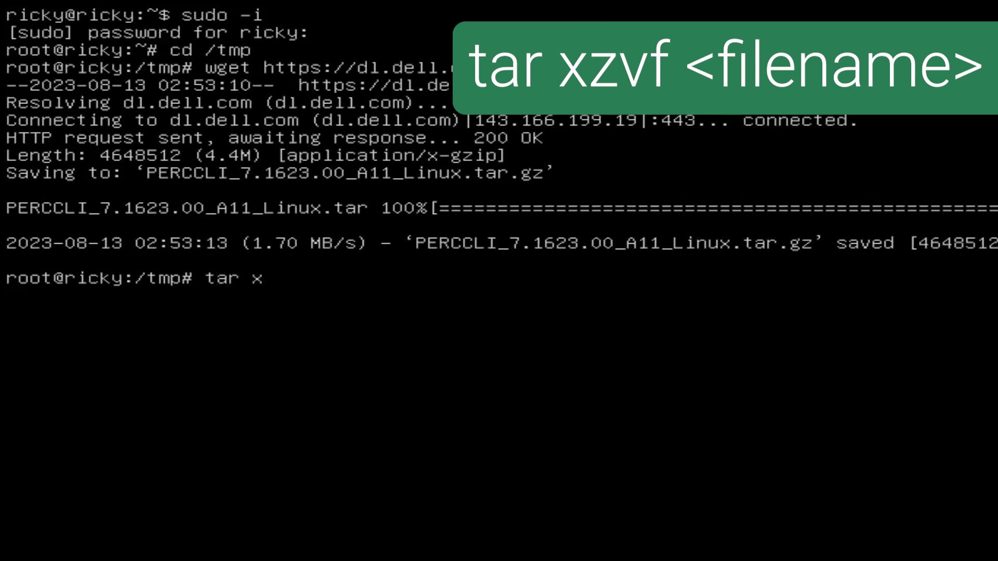
{"action": "type", "text": "zvf P"}
- Extract the PERCCLI archive with tar xzvf and list the files in /tmp
{"action": "key", "text": "Tab"}
{"action": "key", "text": "Return"}
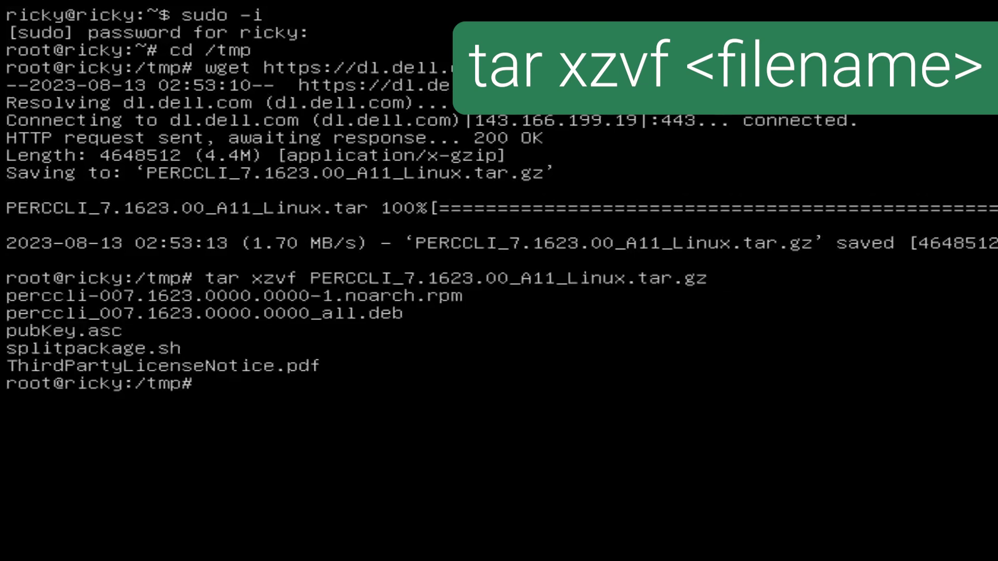
{"action": "type", "text": "ls"}
{"action": "key", "text": "Return"}
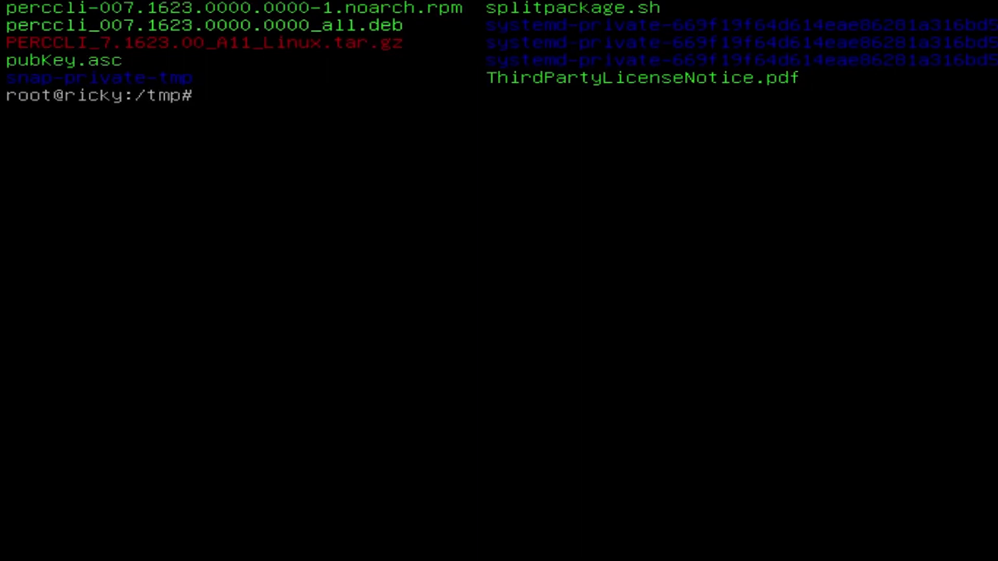
{"action": "type", "text": "dpkg -"}
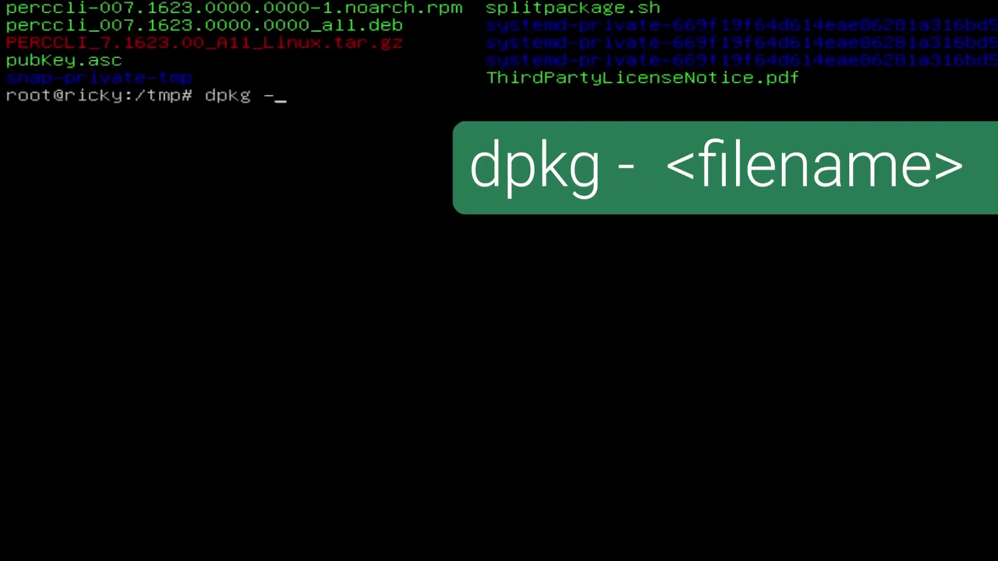
{"action": "type", "text": "i perccli_007.1623.0000.0000_all.deb"}
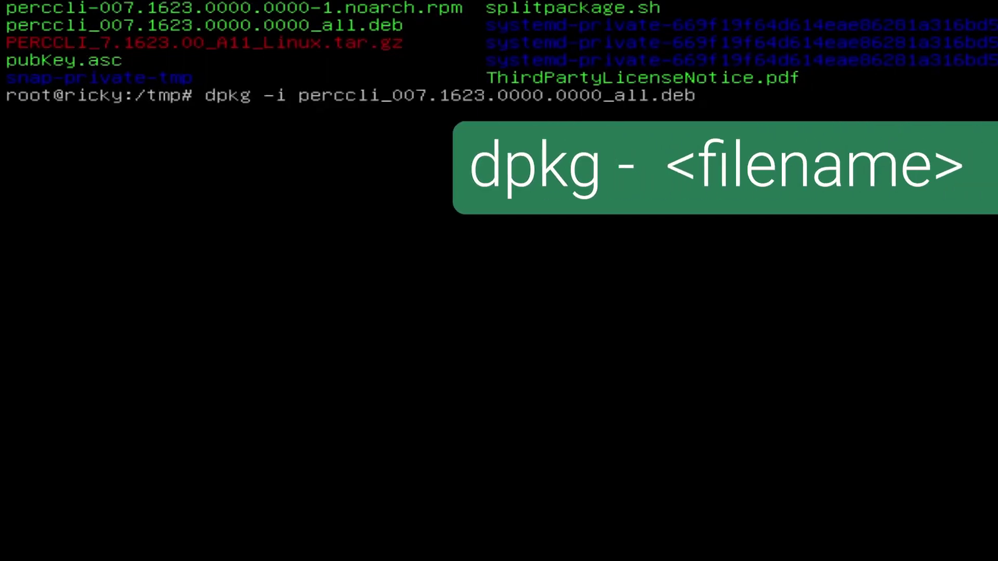
- Install perccli_007.1623.0000.0000_all.deb with dpkg, then run ./perccli64 show from /opt/MegaRAID/perccli
{"action": "key", "text": "Return"}
{"action": "type", "text": "cd /"}
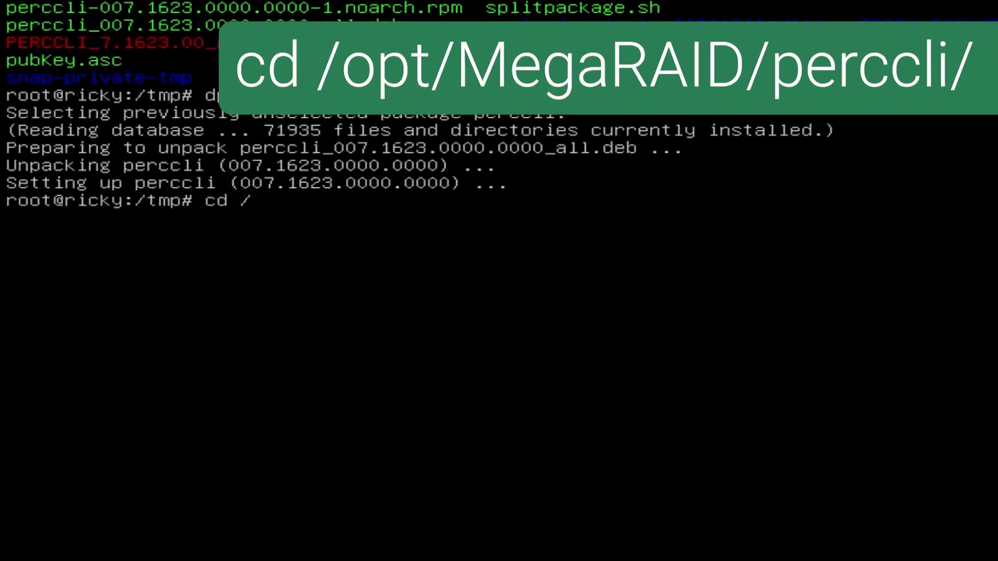
{"action": "type", "text": "opt/MegaRAID/perccli/"}
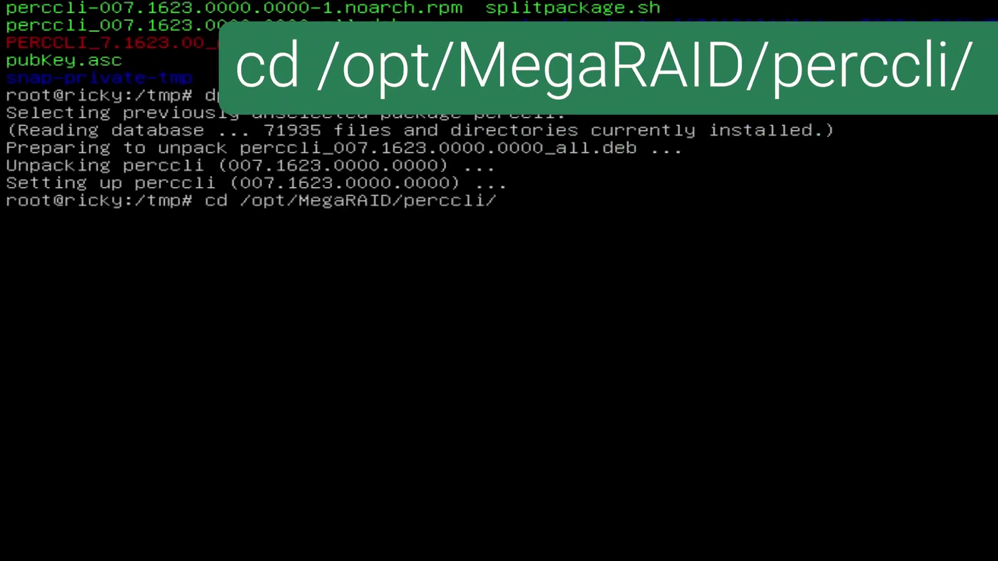
{"action": "key", "text": "Return"}
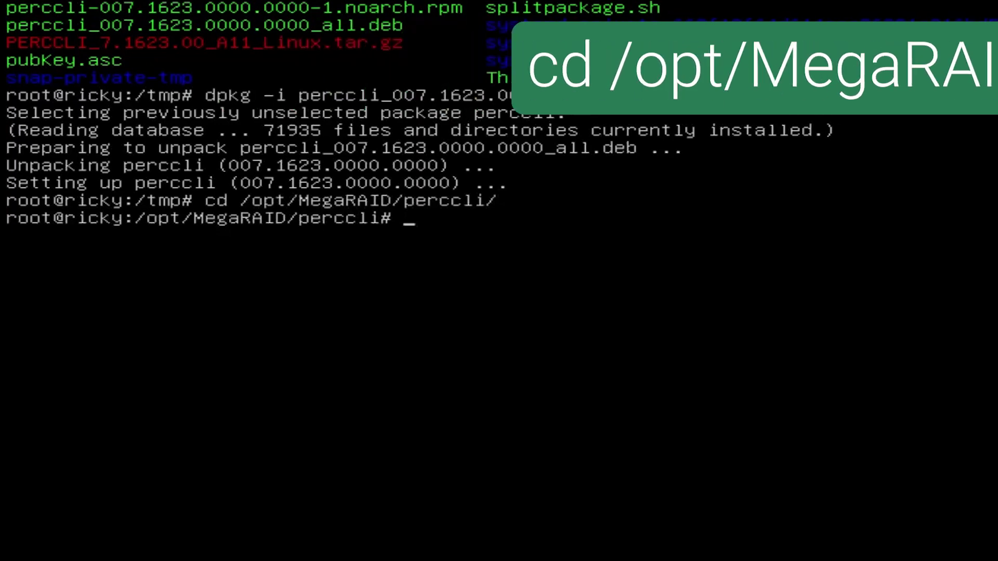
{"action": "type", "text": "./perccli64 "}
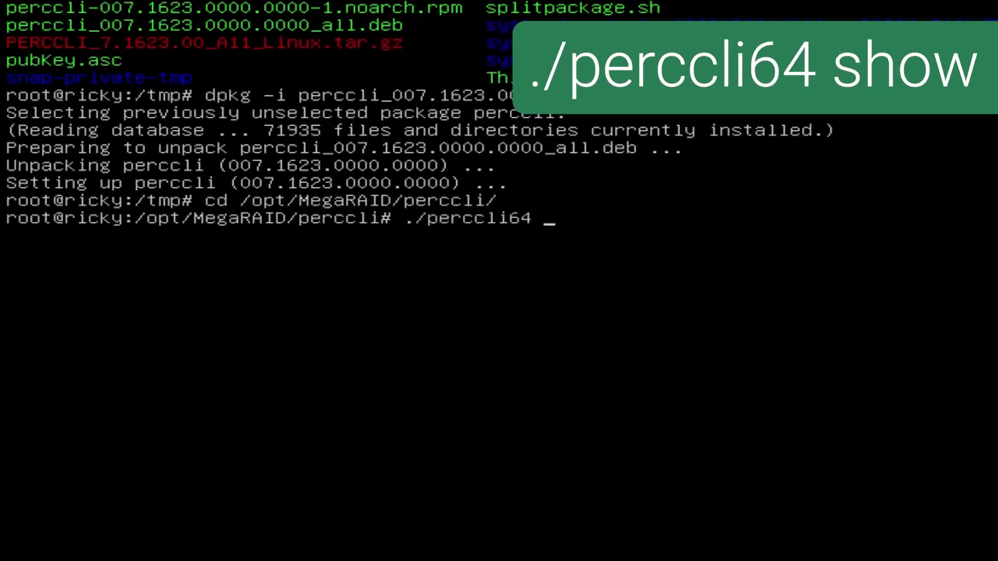
{"action": "type", "text": "show"}
{"action": "key", "text": "Return"}
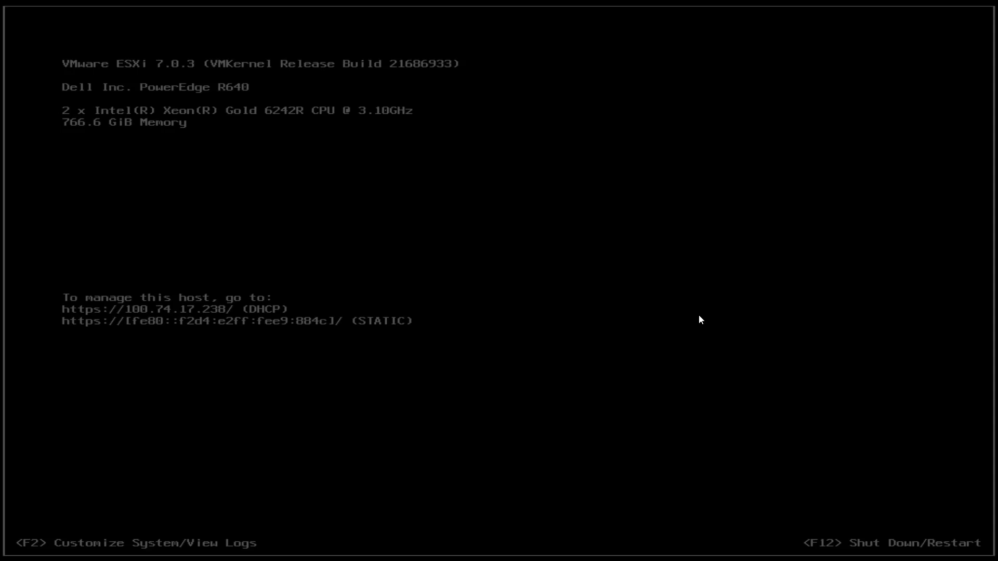
- Log in to ESXi System Customization as root with F2
{"action": "key", "text": "F2"}
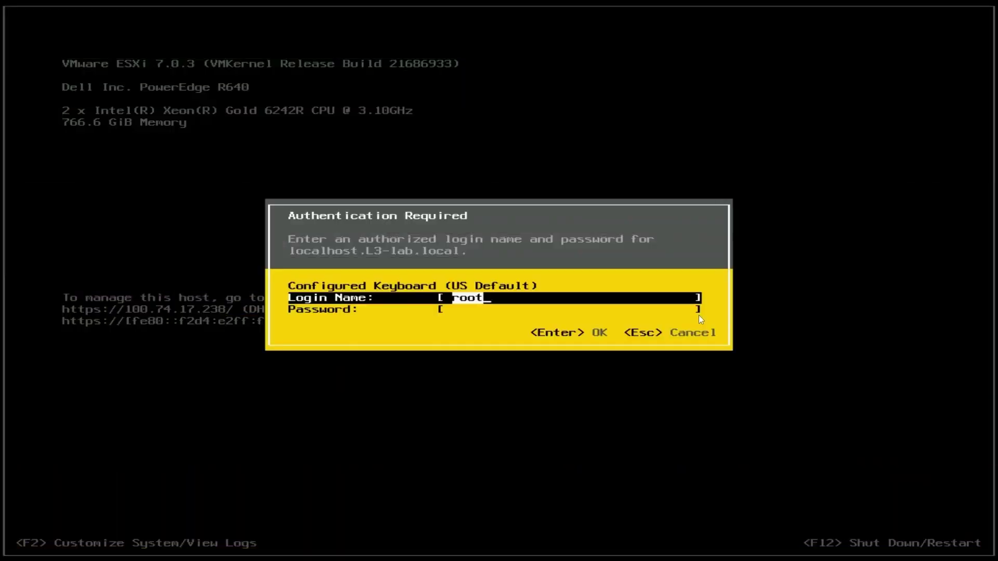
{"action": "key", "text": "Tab"}
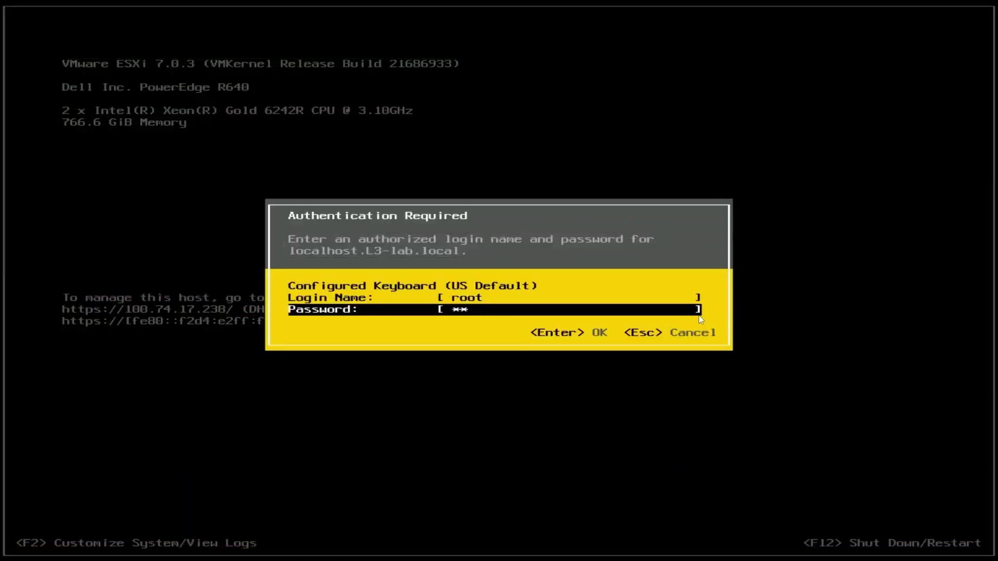
{"action": "type", "text": "******"}
{"action": "key", "text": "Return"}
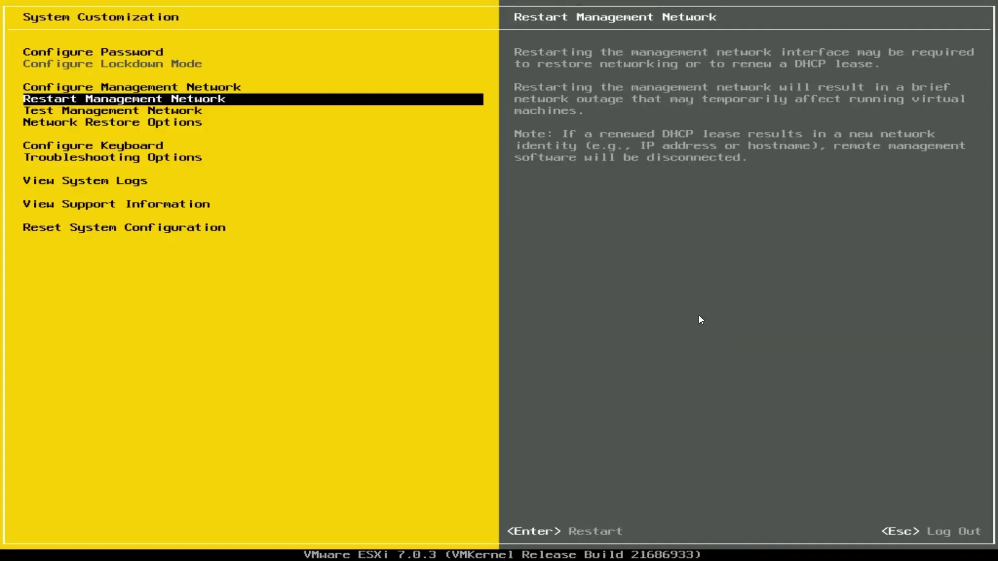
- Enable ESXi Shell and SSH in Troubleshooting Options, then return to the main screen
{"action": "key", "text": "Down"}
{"action": "key", "text": "Down"}
{"action": "key", "text": "Down"}
{"action": "key", "text": "Down"}
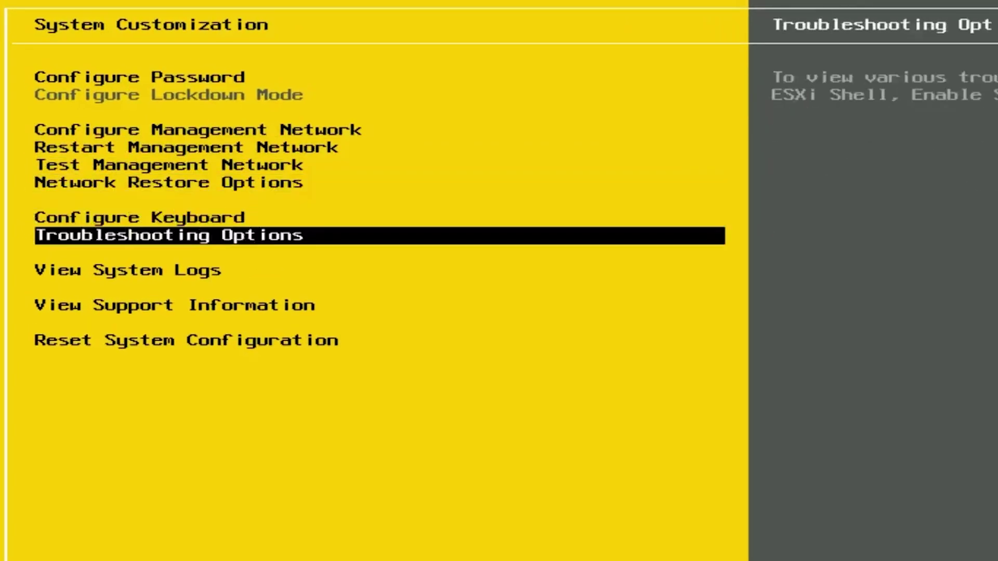
{"action": "key", "text": "Return"}
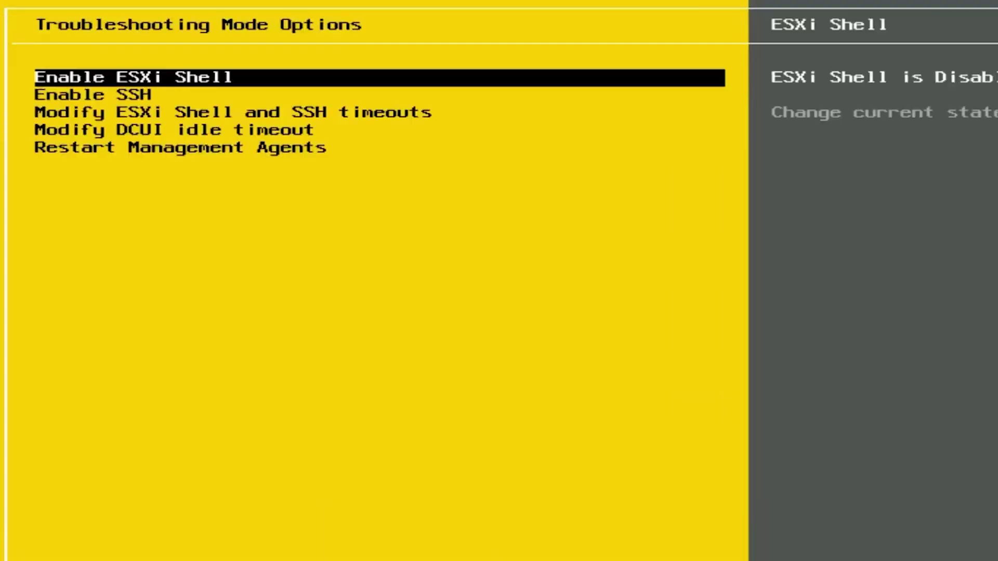
{"action": "key", "text": "Return"}
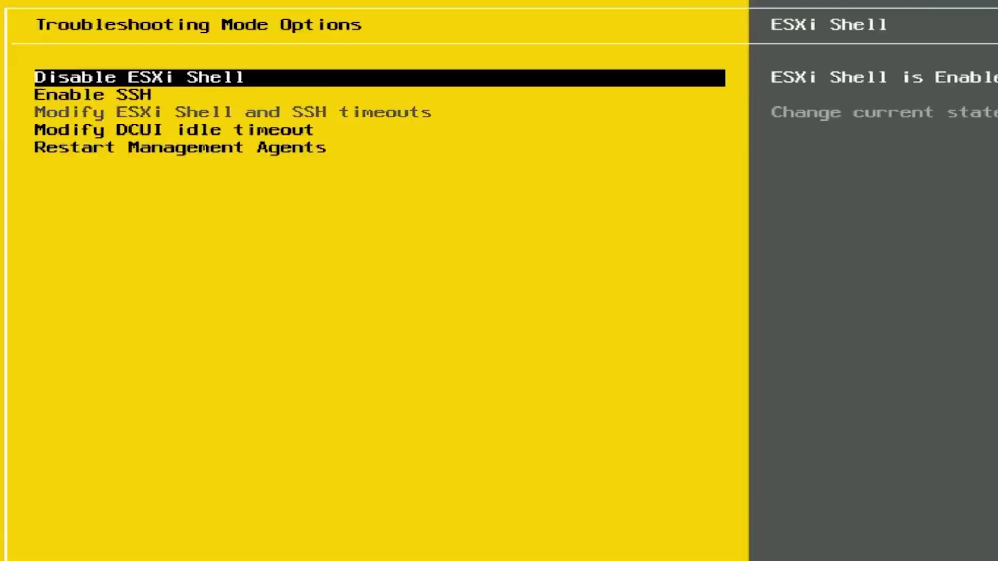
{"action": "key", "text": "Down"}
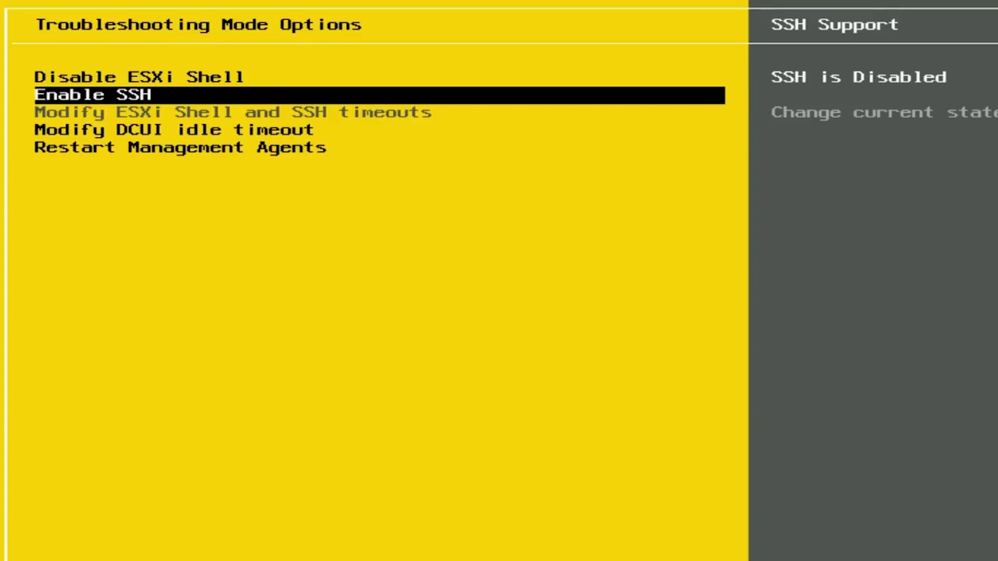
{"action": "key", "text": "Return"}
{"action": "key", "text": "Escape"}
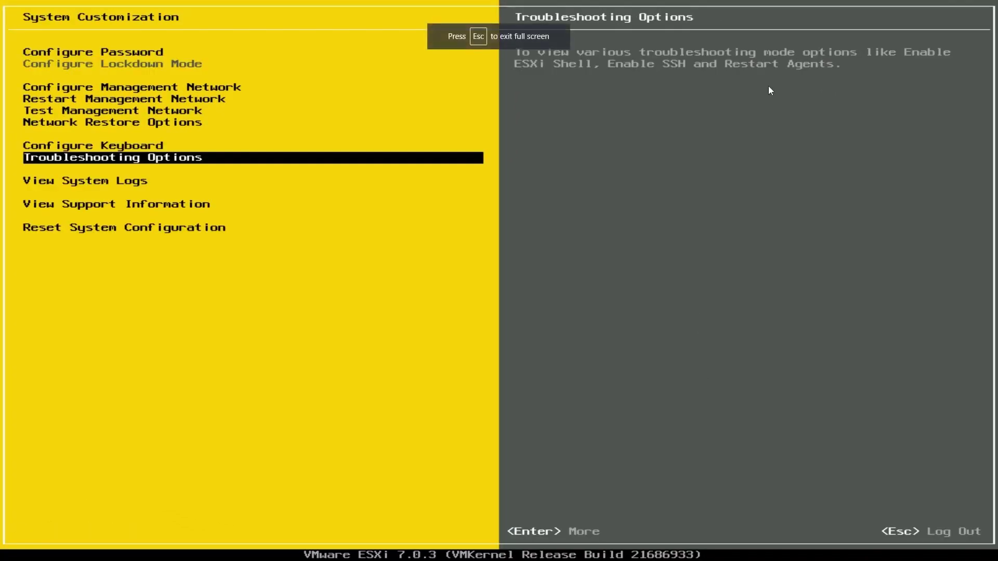
{"action": "key", "text": "Escape"}
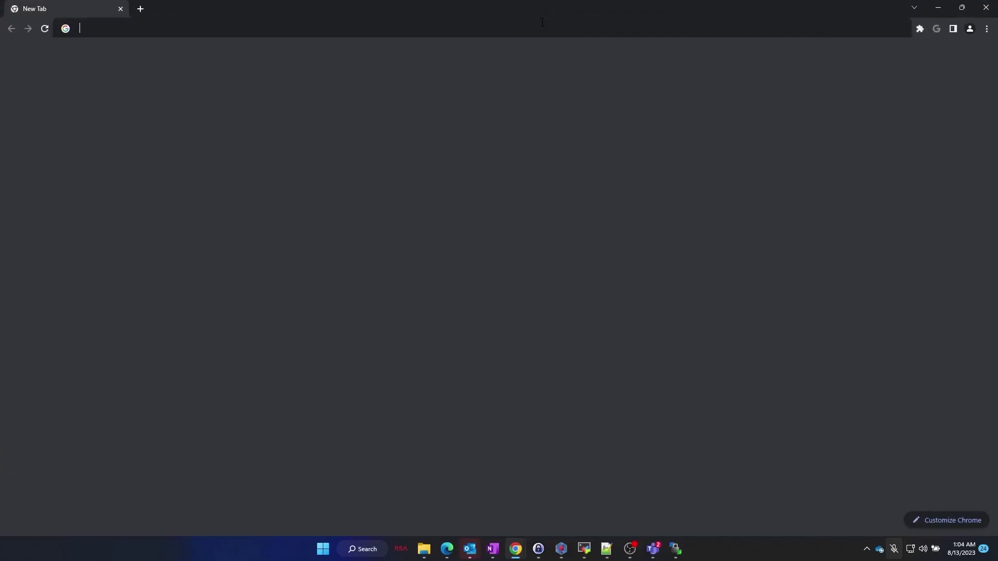
{"action": "type", "text": "100.74.1"}
{"action": "type", "text": "7.238"}
- Open 100.74.17.238 past the certificate warning, log in as root, and dismiss the CEIP notice
{"action": "key", "text": "Return"}
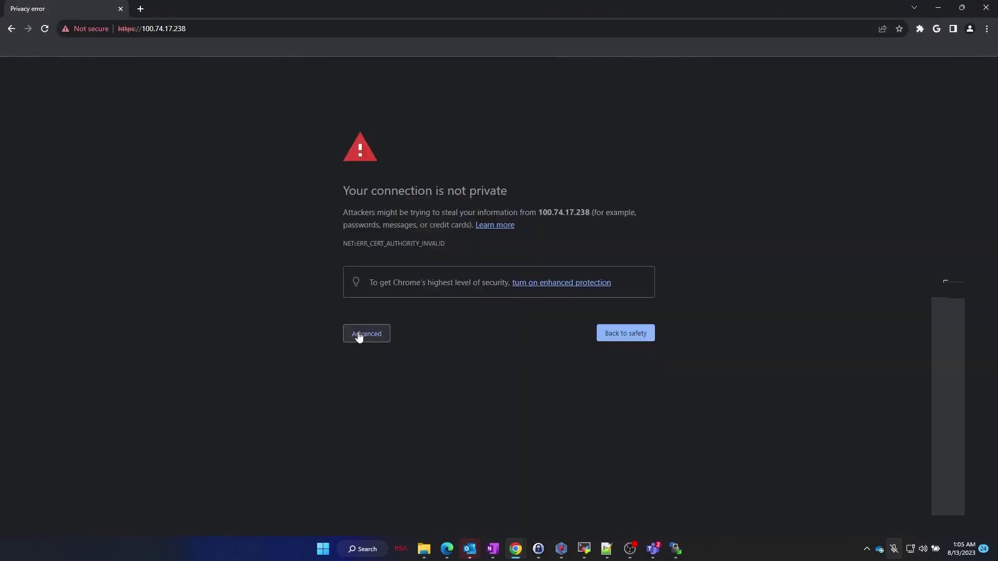
{"action": "left_click", "coordinate": [359, 335]}
{"action": "left_click", "coordinate": [392, 414]}
{"action": "type", "text": "root"}
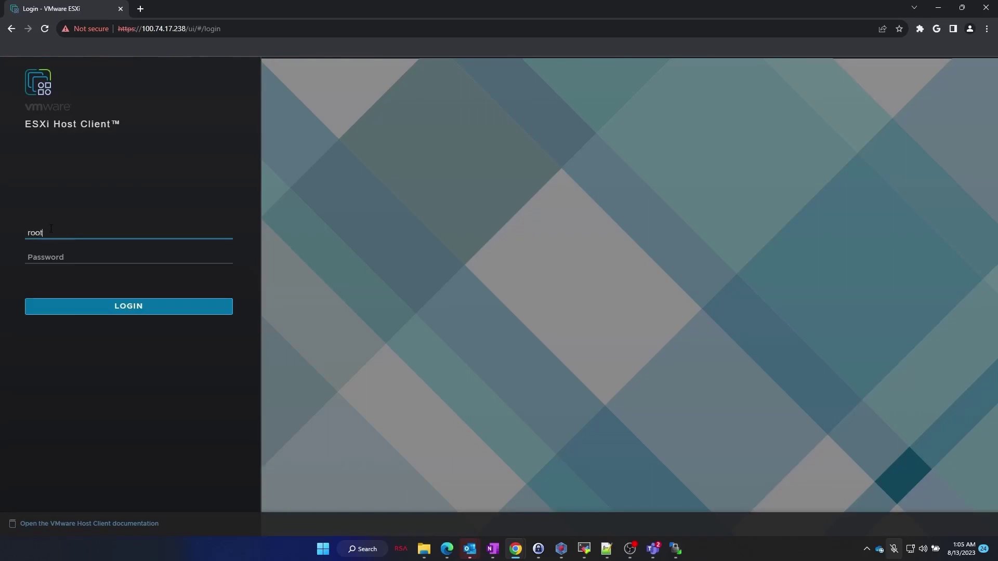
{"action": "key", "text": "Tab"}
{"action": "type", "text": "**"}
{"action": "key", "text": "Return"}
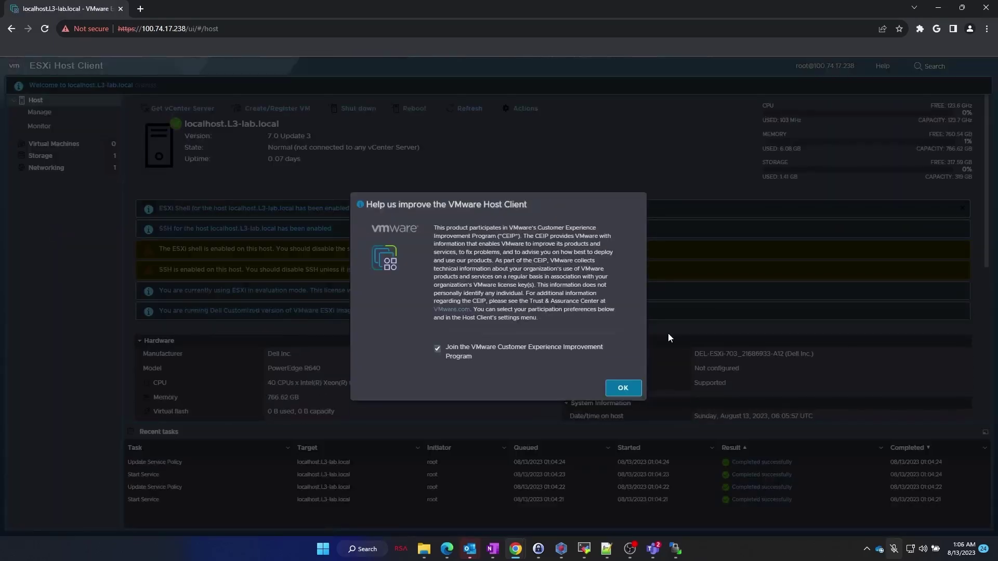
{"action": "left_click", "coordinate": [623, 388]}
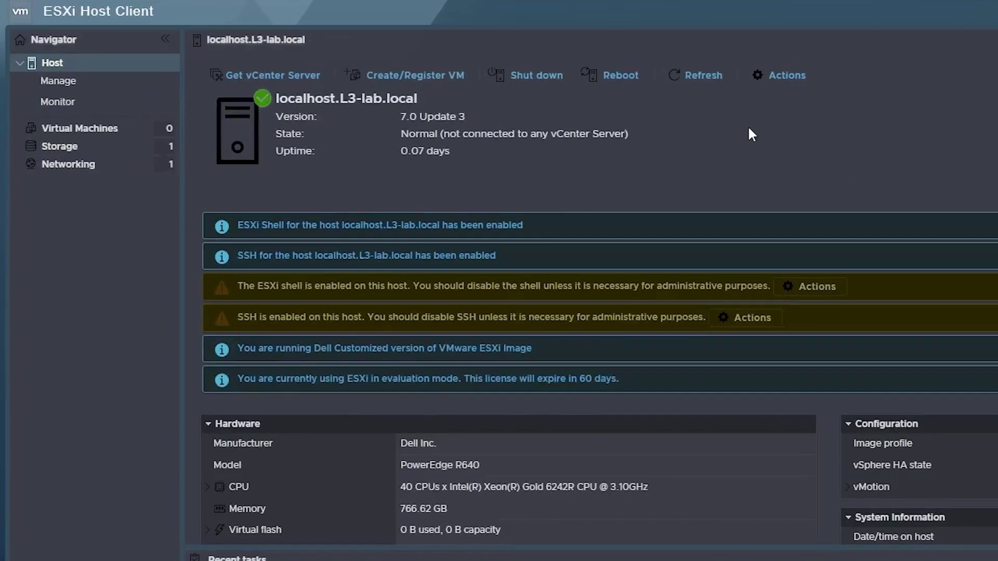
- Open the datastore browser for datastore1 from Storage in the Navigator
{"action": "left_click", "coordinate": [59, 150]}
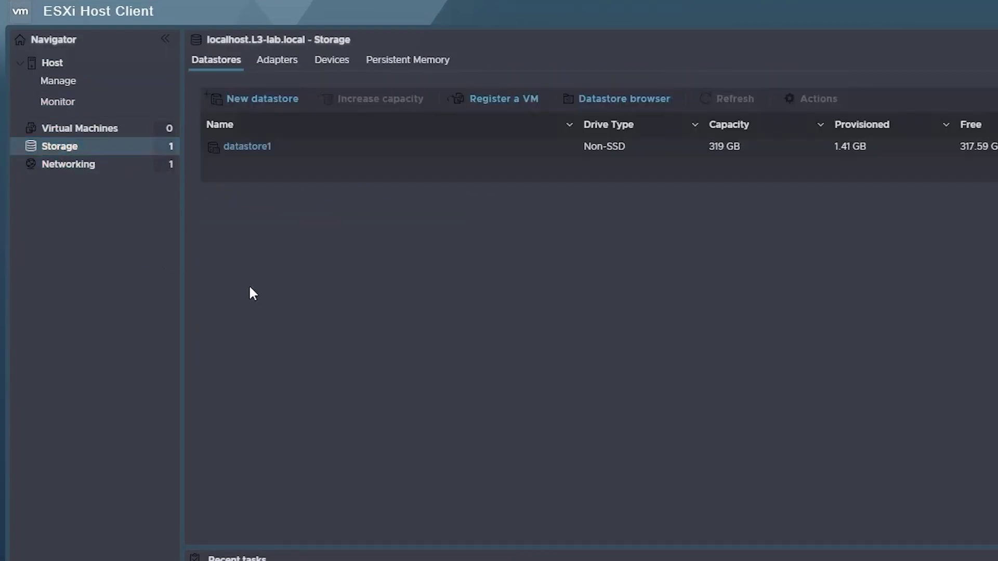
{"action": "left_click", "coordinate": [247, 147]}
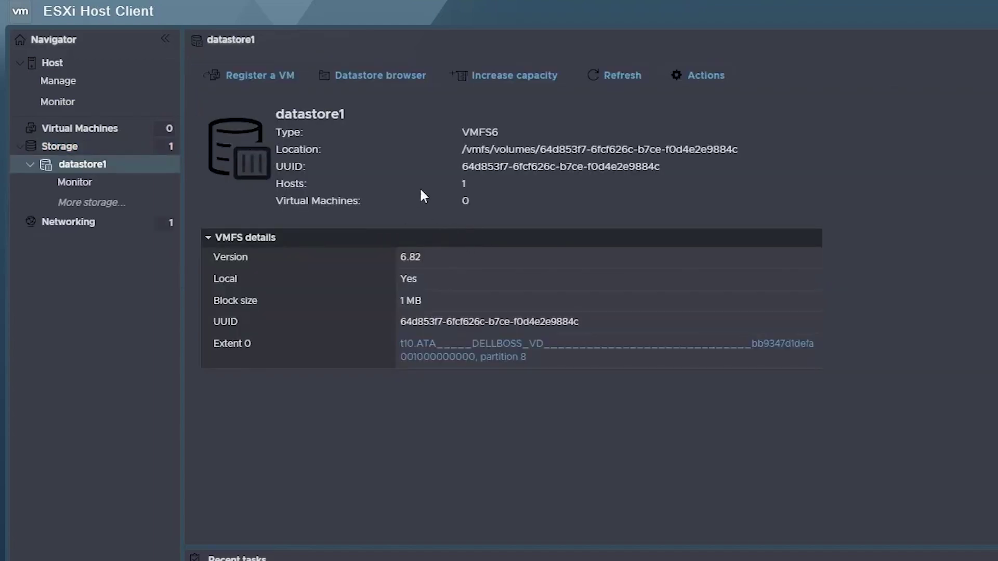
{"action": "left_click", "coordinate": [387, 78]}
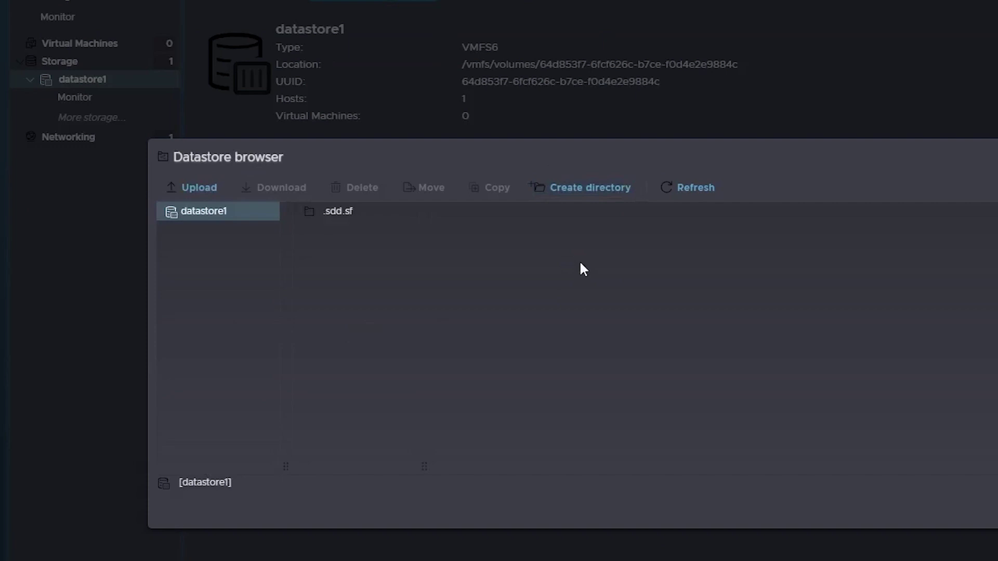
- Upload the perccli VIB from Perccli_7.2110.0000_VMWare\ESXi7.0U3\vib20\vmware-perccli64 to datastore1
{"action": "left_click", "coordinate": [210, 190]}
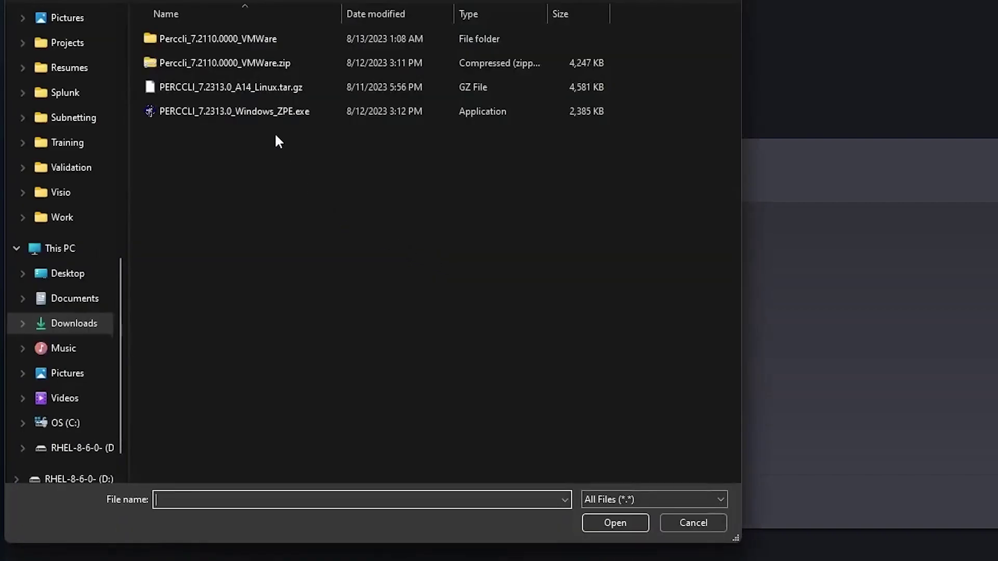
{"action": "double_click", "coordinate": [232, 39]}
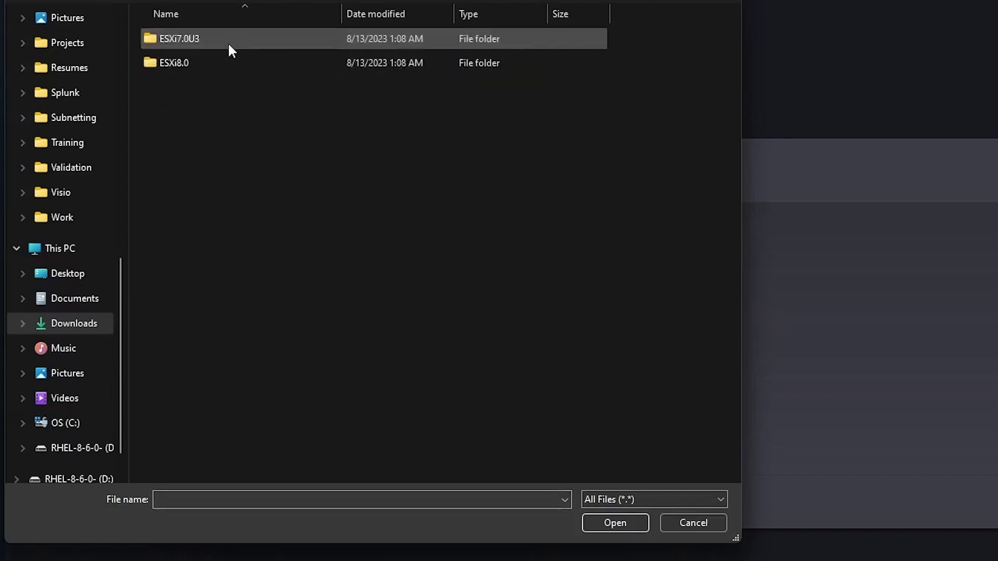
{"action": "double_click", "coordinate": [189, 40]}
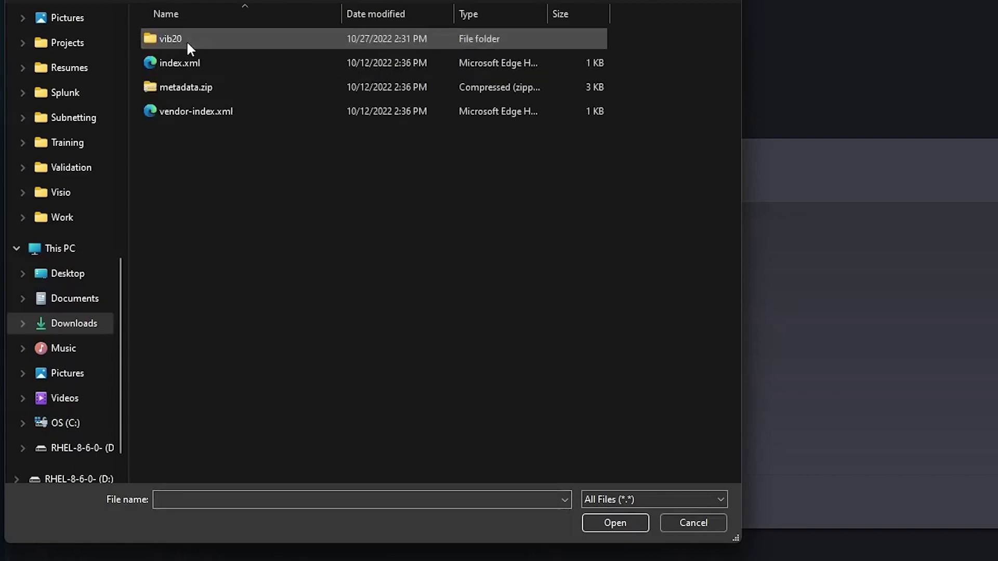
{"action": "double_click", "coordinate": [185, 40]}
{"action": "double_click", "coordinate": [187, 40]}
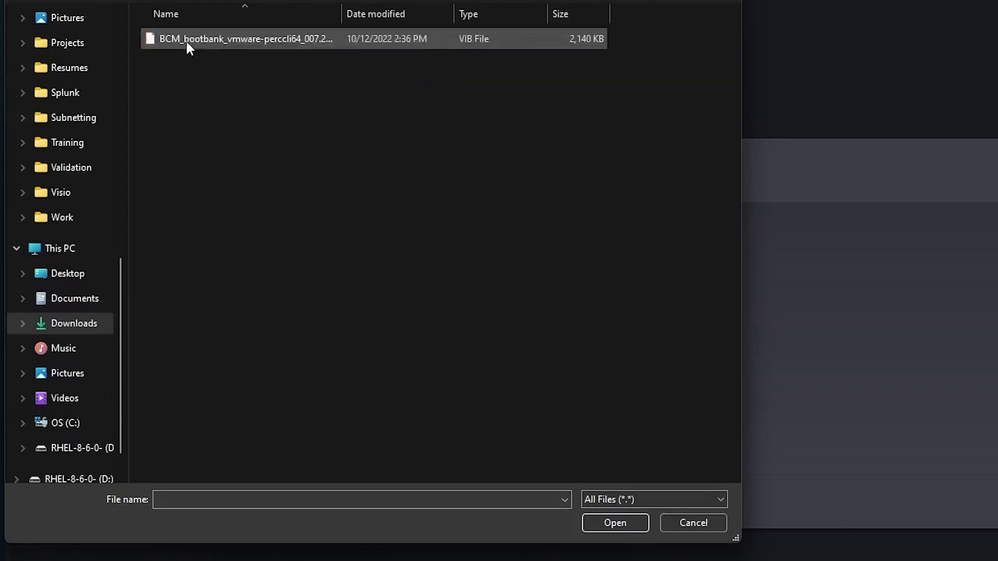
{"action": "double_click", "coordinate": [213, 40]}
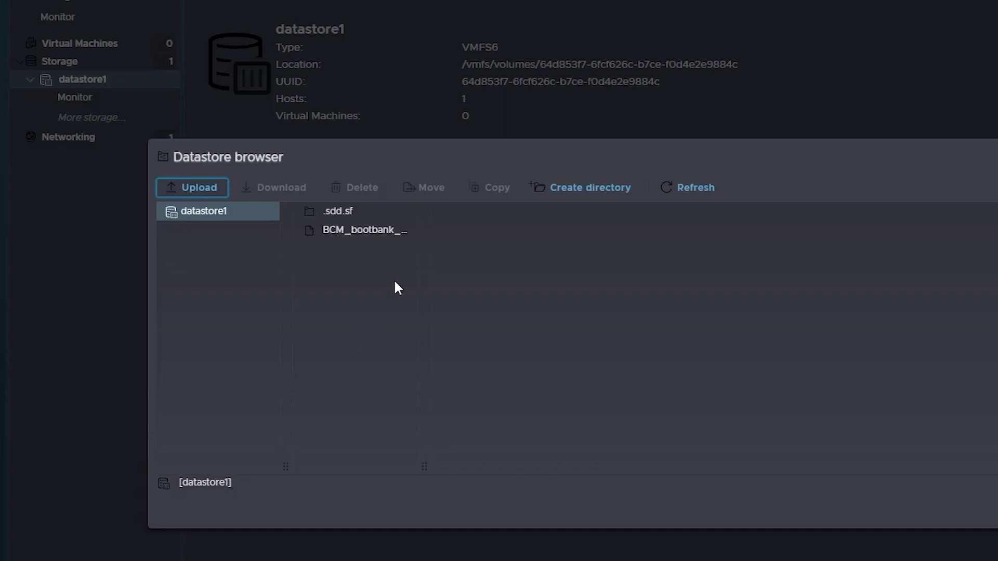
{"action": "left_click", "coordinate": [372, 232]}
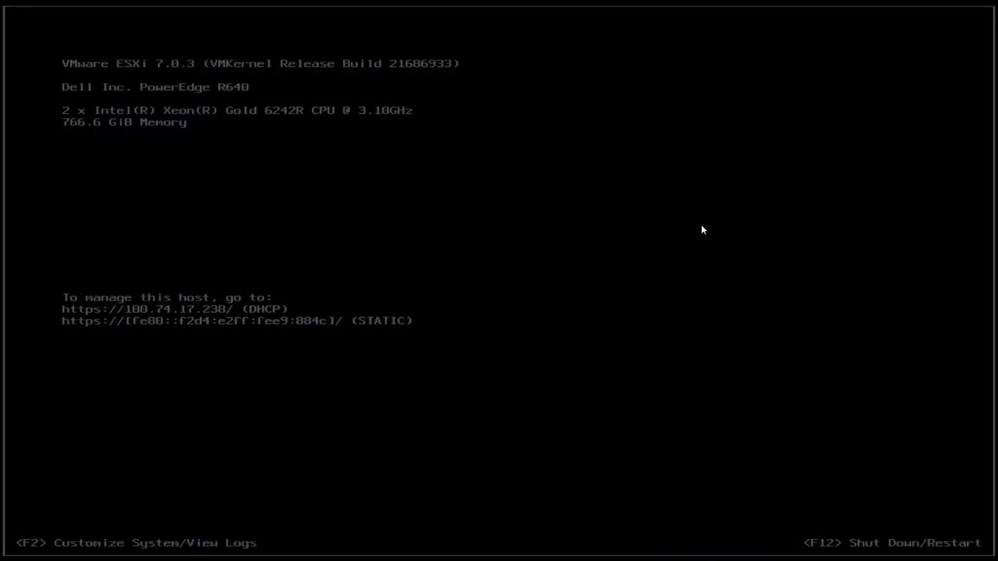
- Log in as root at the ESXi shell via Alt+F1 and clear the screen
{"action": "key", "text": "alt+F1"}
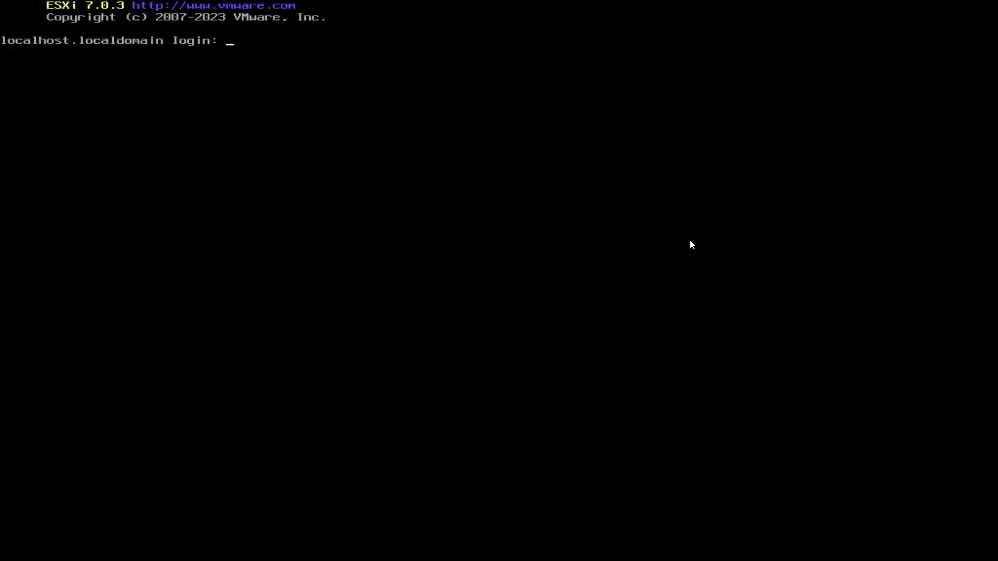
{"action": "type", "text": "root"}
{"action": "key", "text": "Return"}
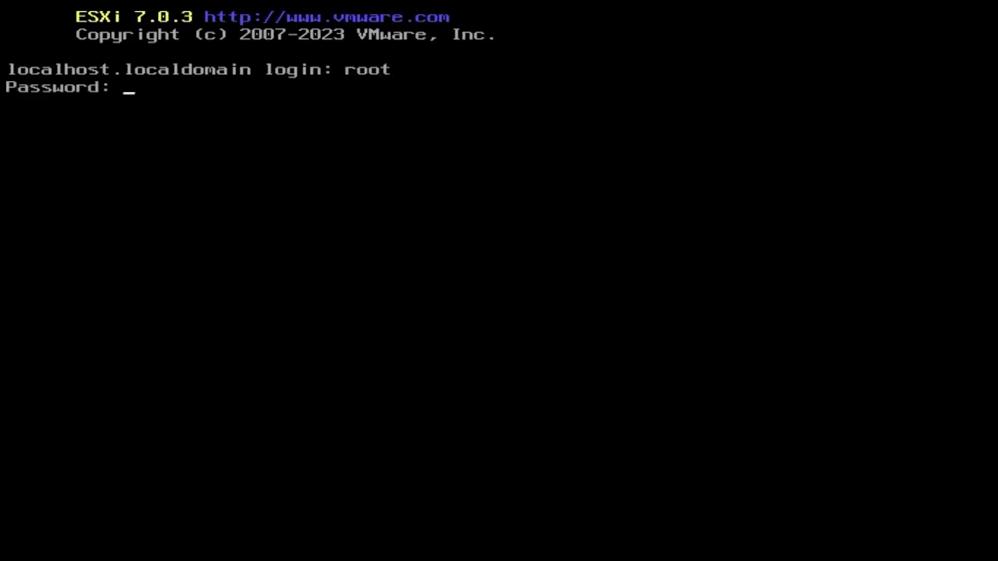
{"action": "key", "text": "Return"}
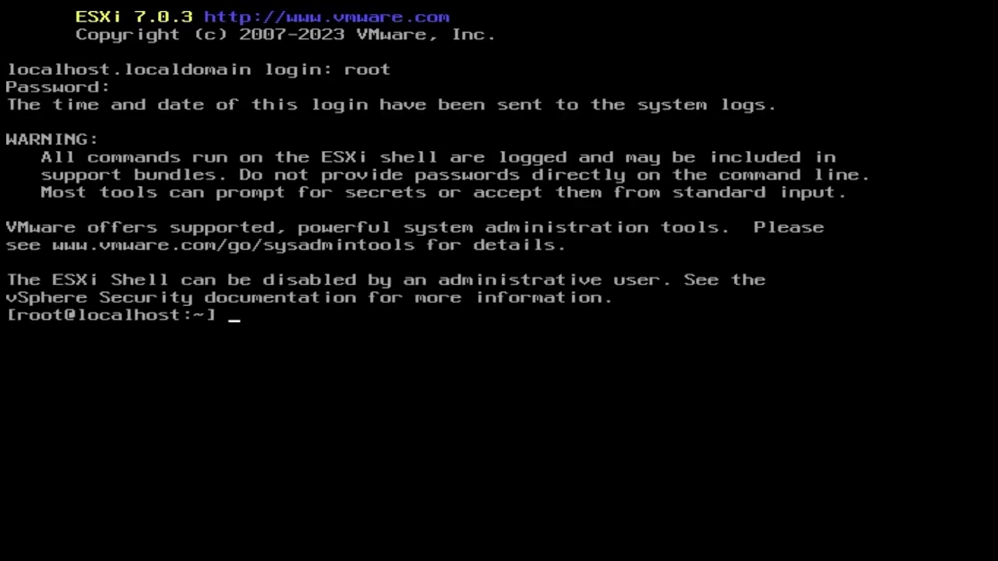
{"action": "key", "text": "ctrl+l"}
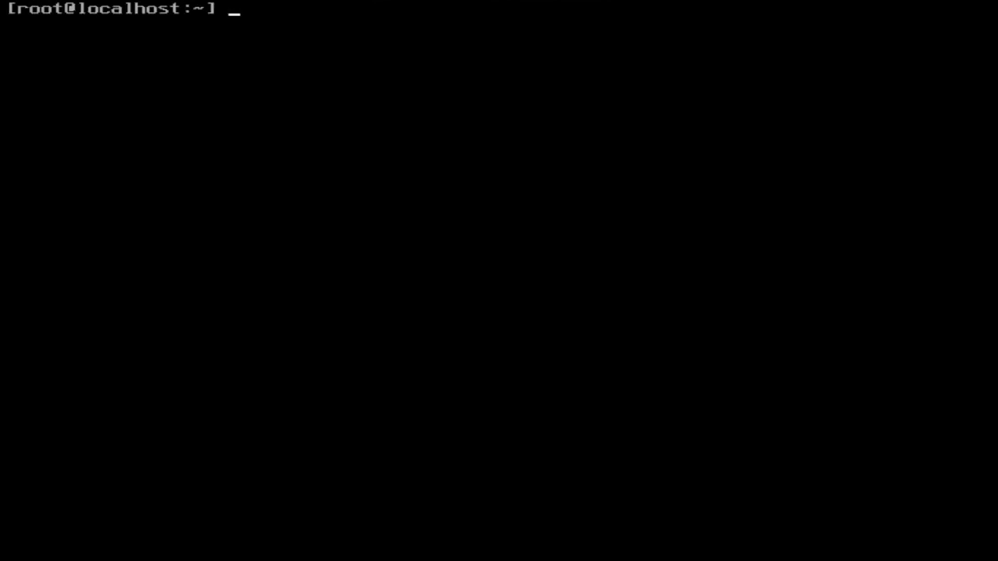
{"action": "type", "text": "cd"}
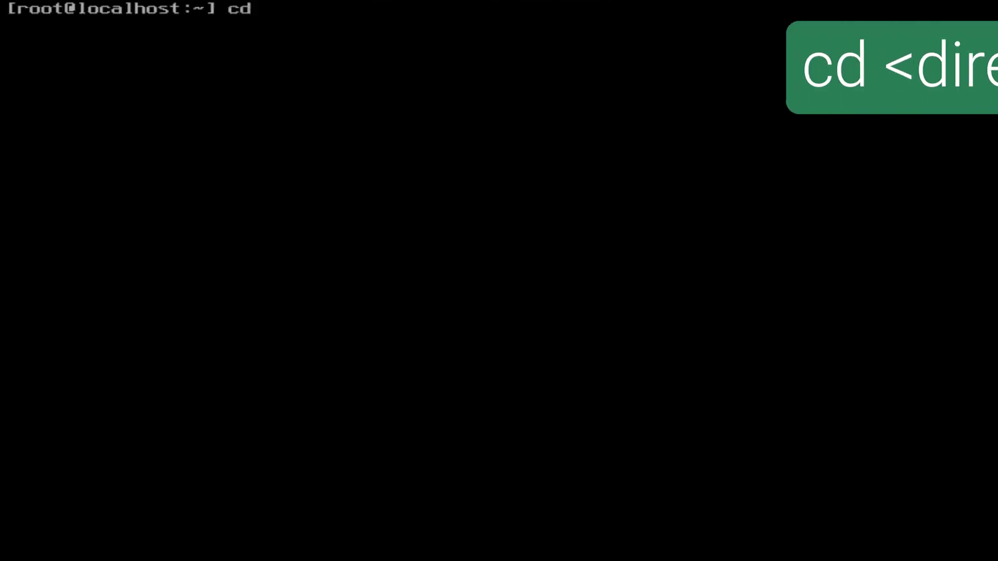
{"action": "type", "text": " /vmfs"}
- Move through /vmfs and volumes into datastore1, listing each directory's contents
{"action": "key", "text": "Return"}
{"action": "type", "text": "l"}
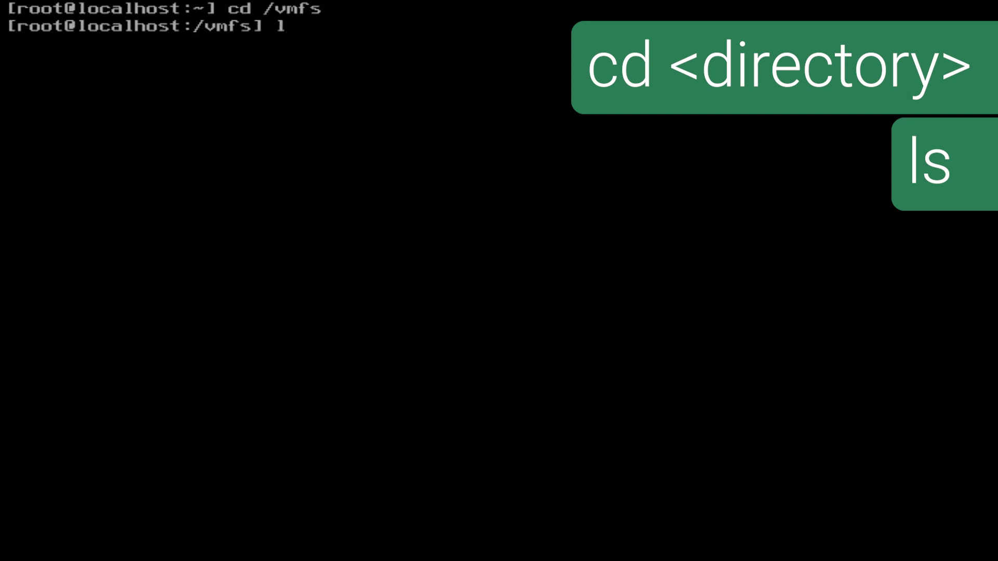
{"action": "type", "text": "s"}
{"action": "key", "text": "Return"}
{"action": "type", "text": "cd vo"}
{"action": "key", "text": "Tab"}
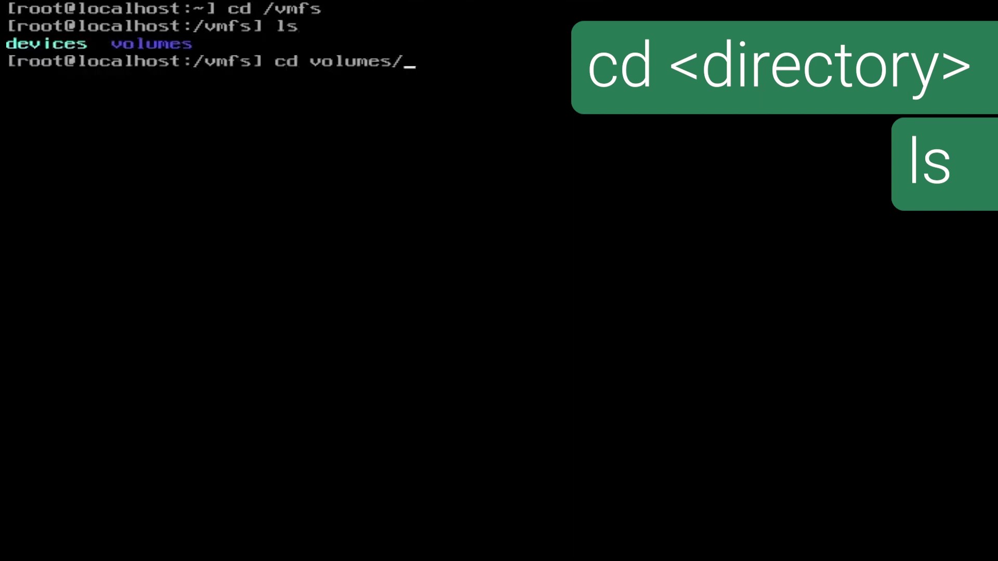
{"action": "key", "text": "Return"}
{"action": "type", "text": "ls"}
{"action": "key", "text": "Return"}
{"action": "type", "text": "cd d"}
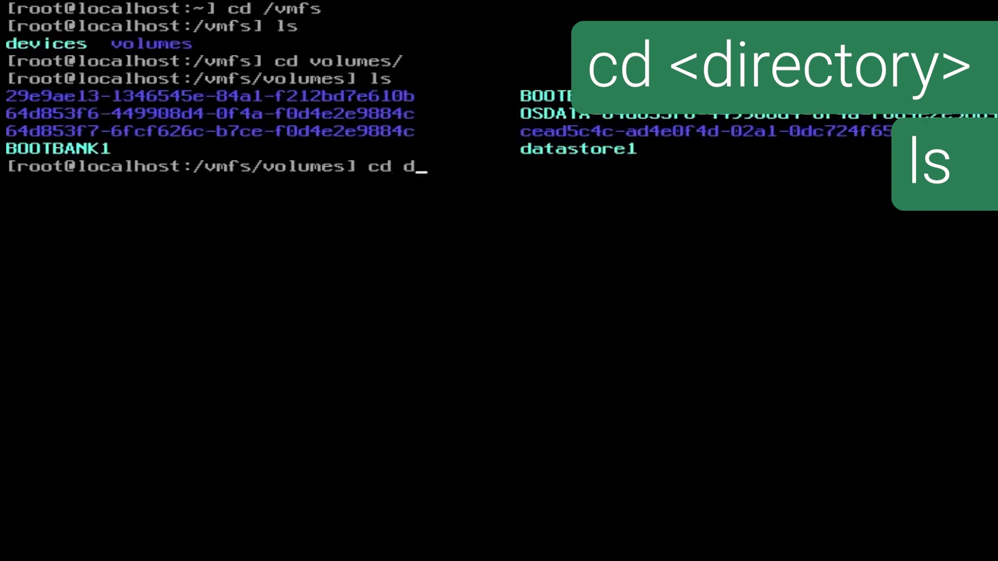
{"action": "type", "text": "a"}
{"action": "key", "text": "Tab"}
{"action": "key", "text": "Return"}
{"action": "type", "text": "ls"}
{"action": "key", "text": "Return"}
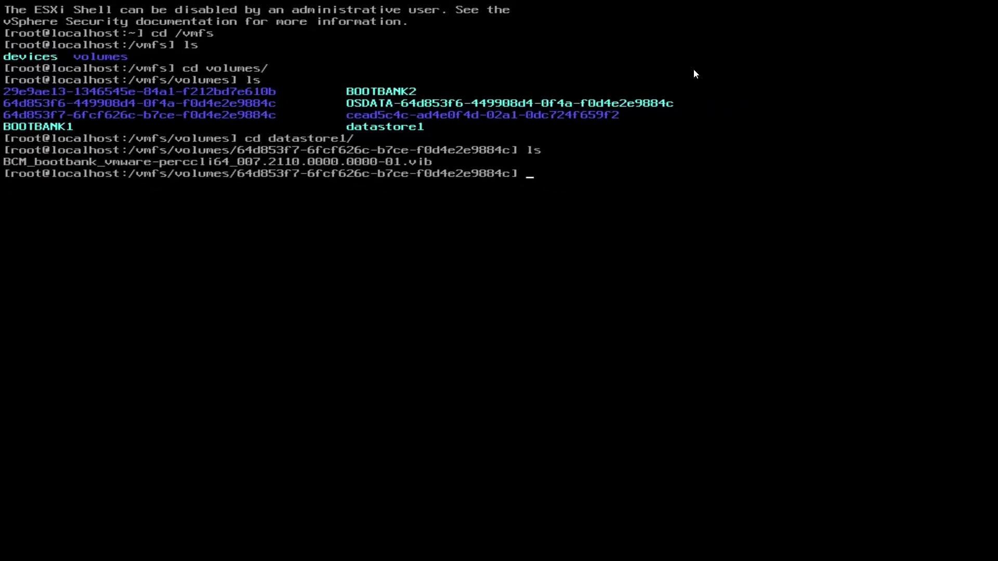
{"action": "type", "text": "esxcli softwar"}
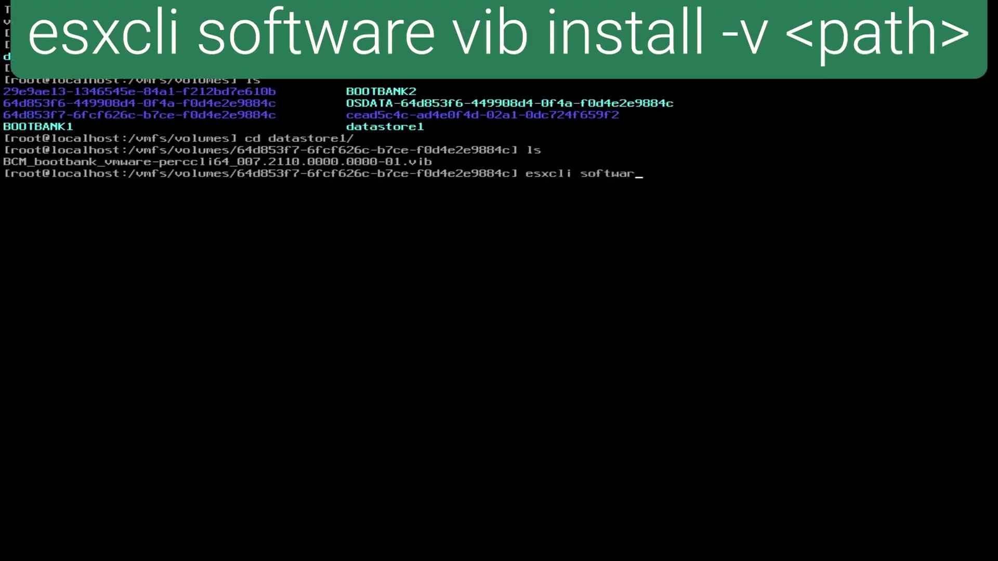
{"action": "type", "text": "e vib install "}
{"action": "type", "text": "-v "}
{"action": "type", "text": "/vmf"}
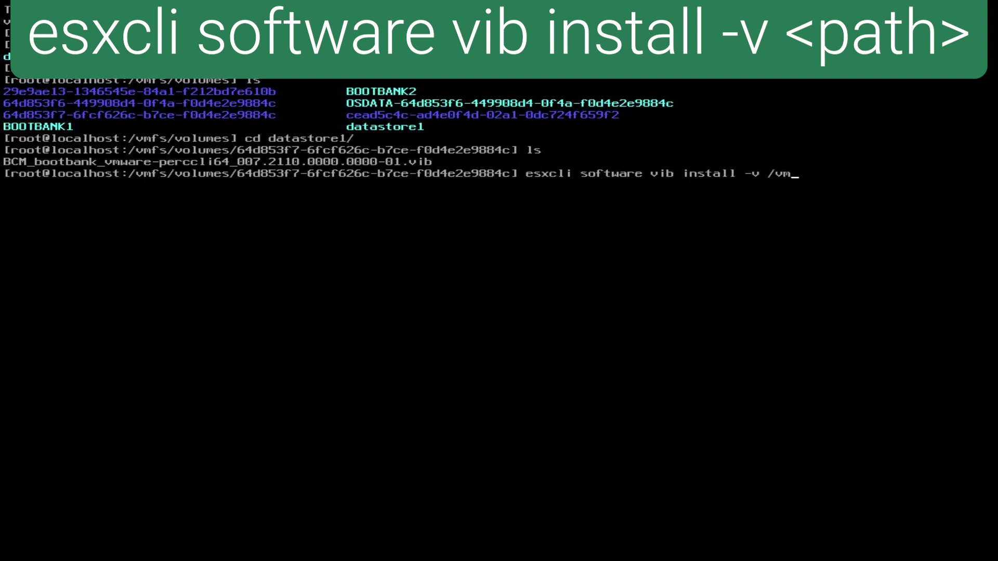
{"action": "type", "text": "s/volumes/datastore1/"}
- Install BCM_bootbank_vmware-perccli64_007.2110.0000.0000-01.vib with esxcli software vib install, then cd /
{"action": "key", "text": "Tab"}
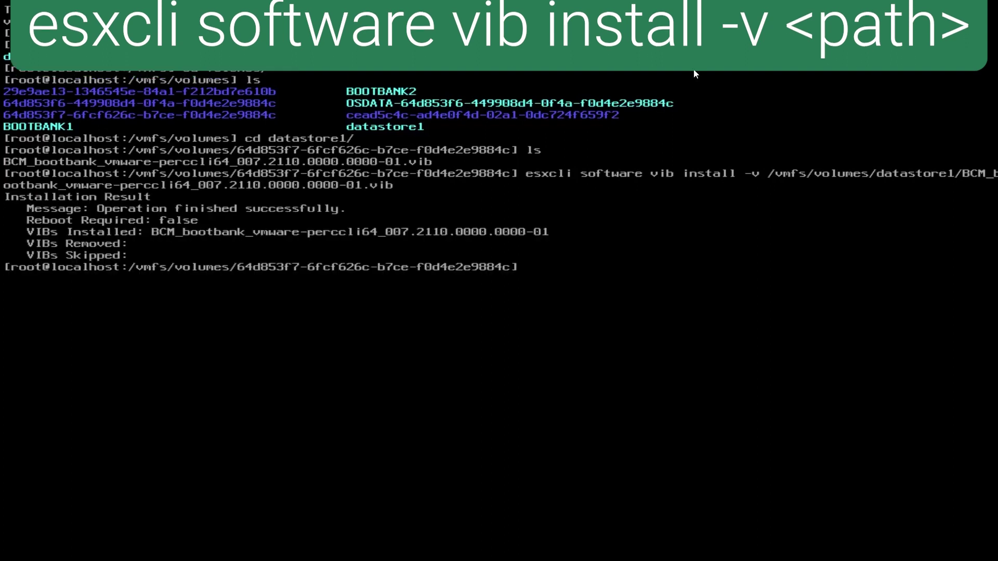
{"action": "type", "text": "cd /"}
- Clear the ESXi Shell and browse from root into /opt/lsi, listing each directory
{"action": "key", "text": "Return"}
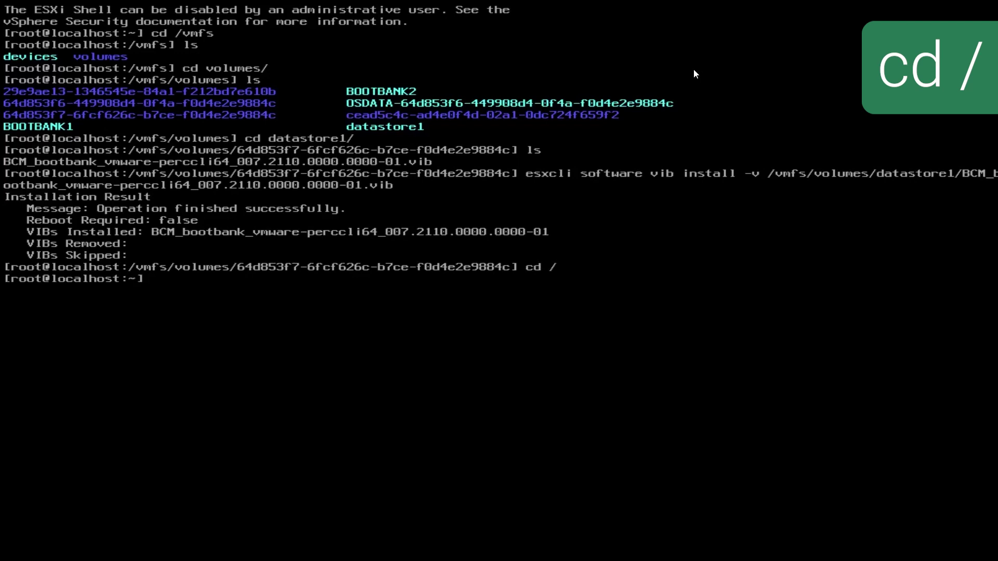
{"action": "type", "text": "clear"}
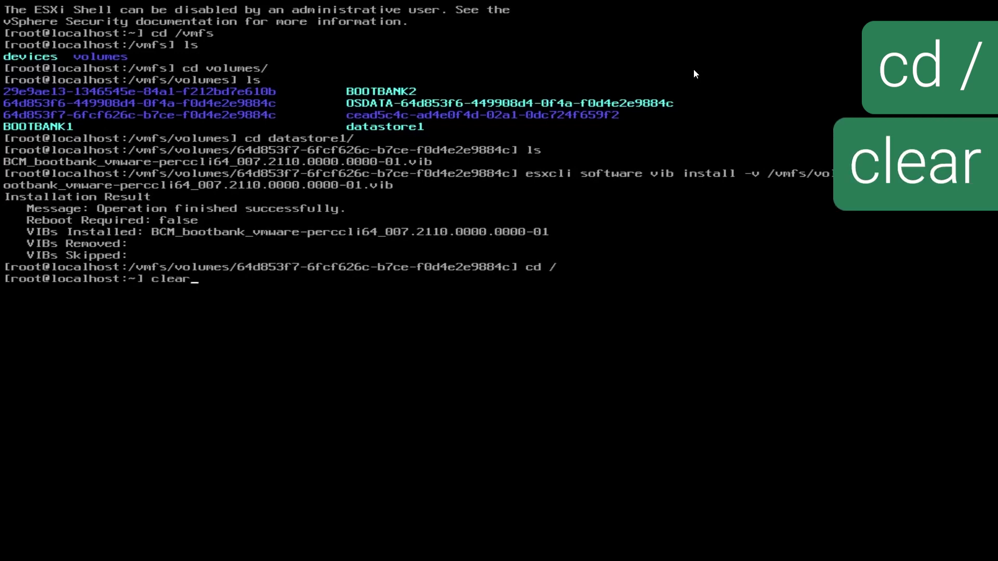
{"action": "key", "text": "Return"}
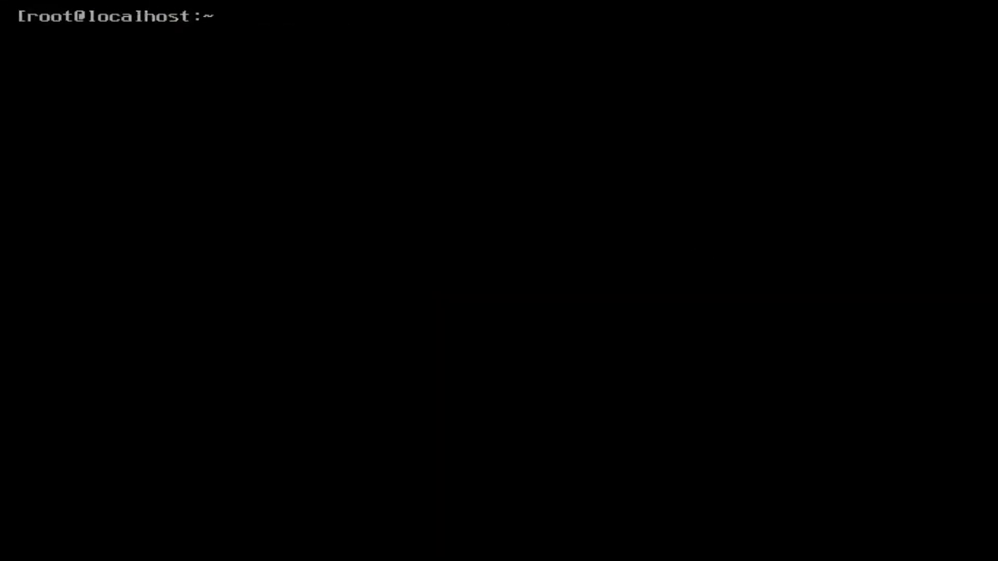
{"action": "type", "text": "ls"}
{"action": "key", "text": "Return"}
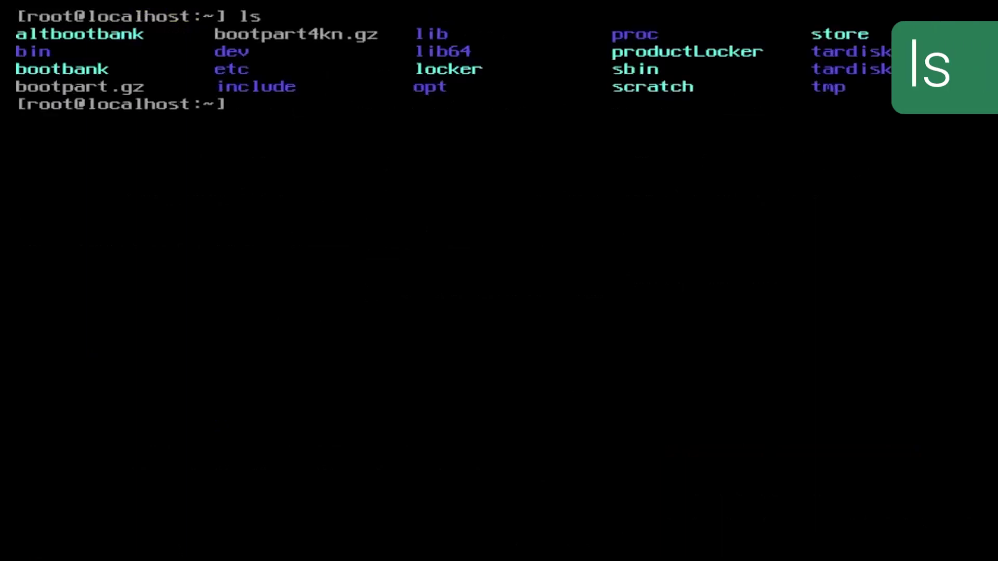
{"action": "type", "text": "cd opt"}
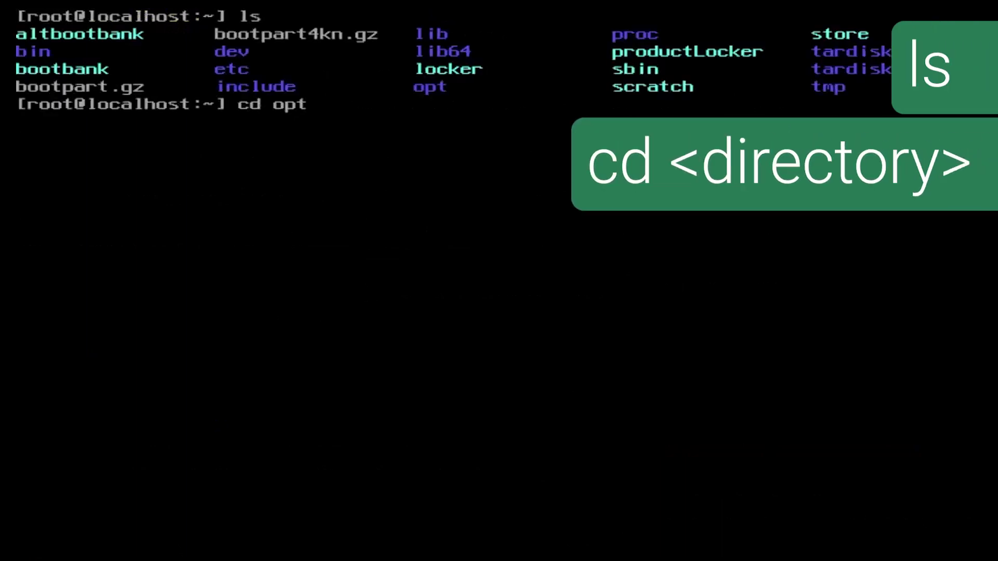
{"action": "key", "text": "Return"}
{"action": "type", "text": "ls"}
{"action": "key", "text": "Return"}
{"action": "type", "text": "cd l"}
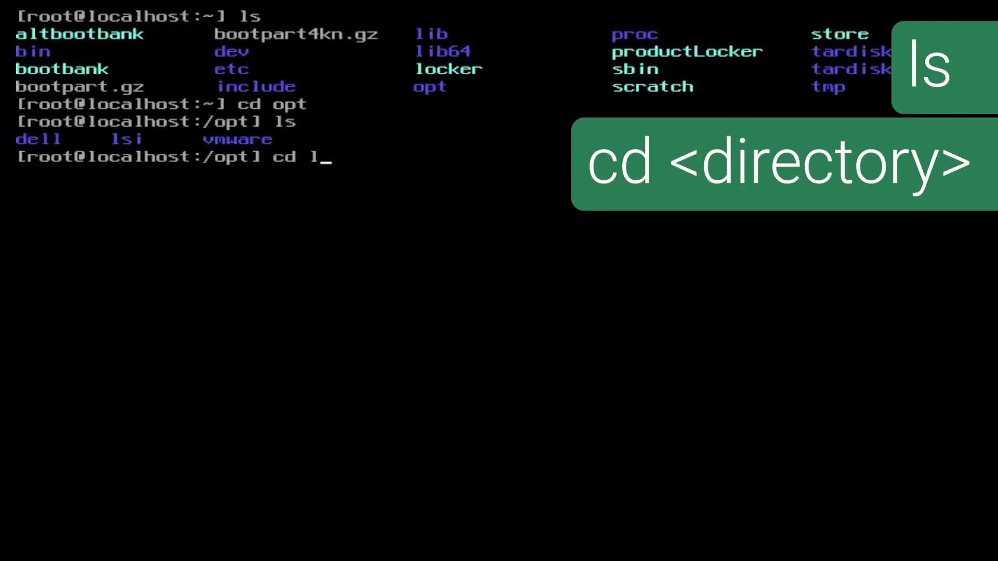
{"action": "type", "text": "si"}
{"action": "key", "text": "Return"}
{"action": "type", "text": "ls"}
{"action": "key", "text": "Return"}
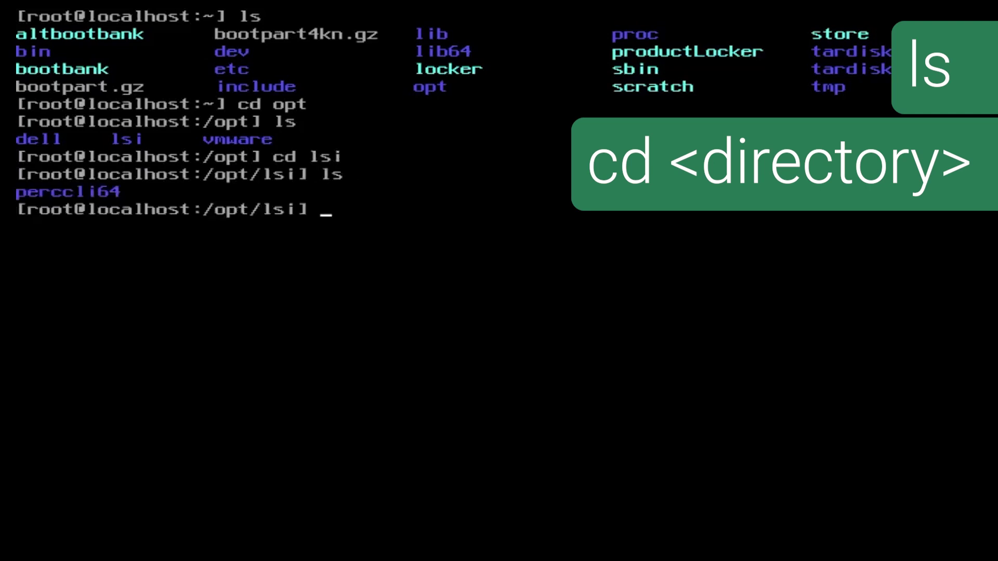
{"action": "type", "text": "cd p"}
- Enter /opt/lsi/perccli64, list libstorelib.so and perccli64, and run ./perccli64 show
{"action": "key", "text": "Tab"}
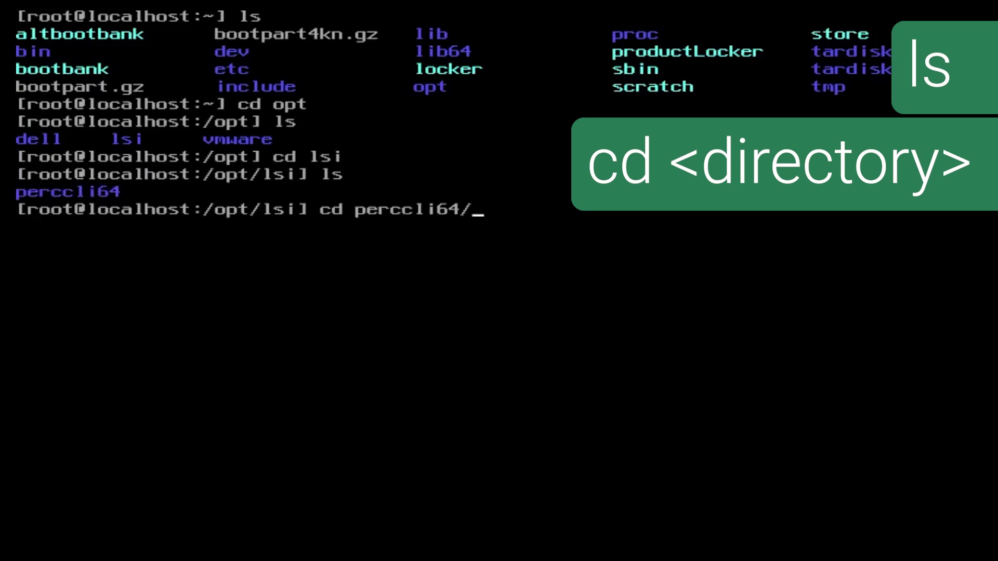
{"action": "key", "text": "Return"}
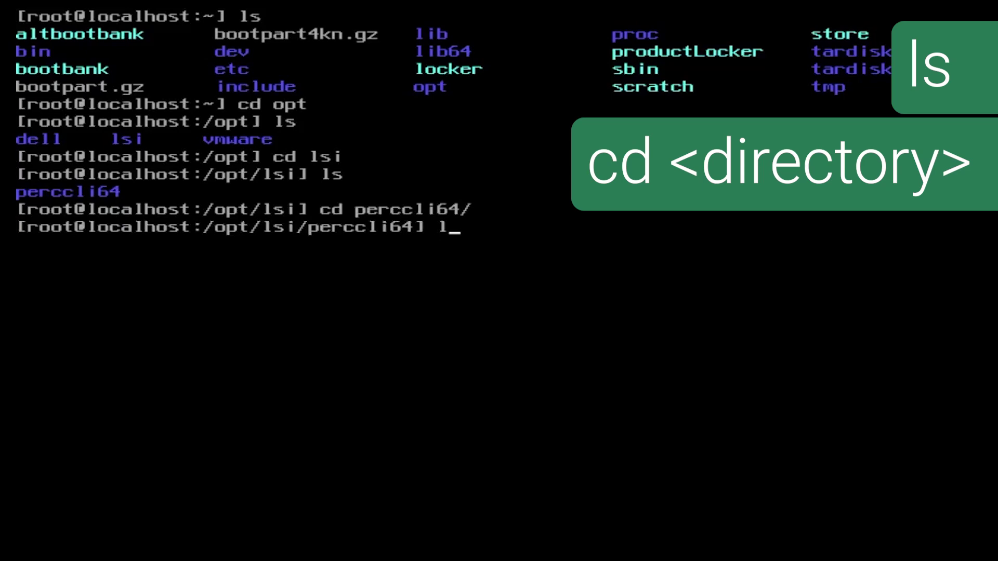
{"action": "type", "text": "ls"}
{"action": "key", "text": "Return"}
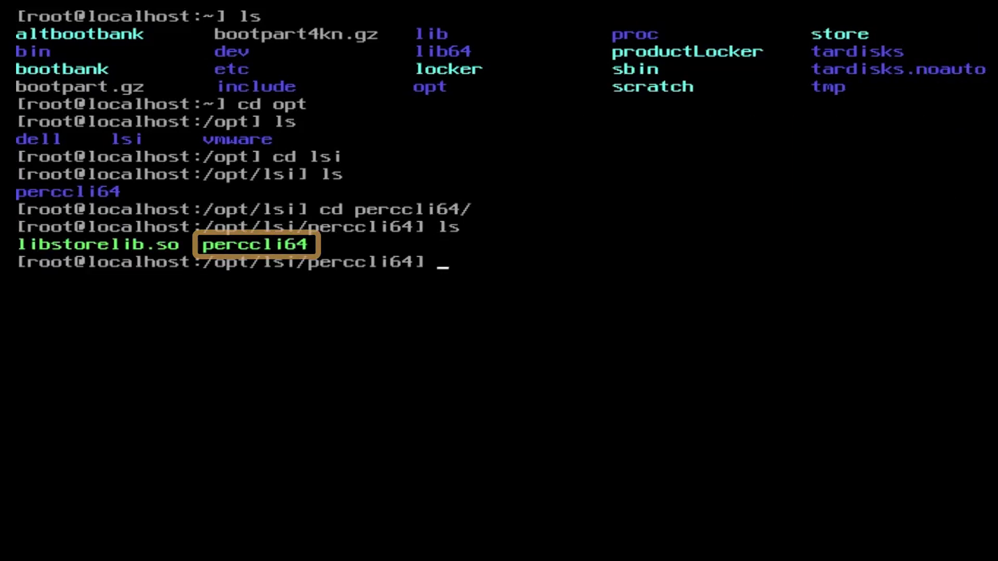
{"action": "type", "text": "./p"}
{"action": "key", "text": "Tab"}
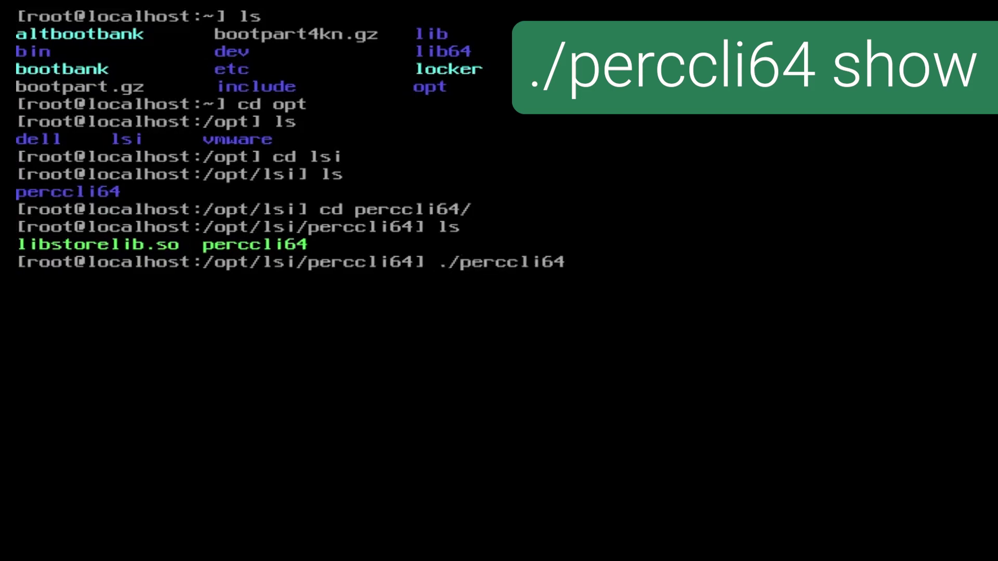
{"action": "type", "text": "show"}
{"action": "key", "text": "Return"}
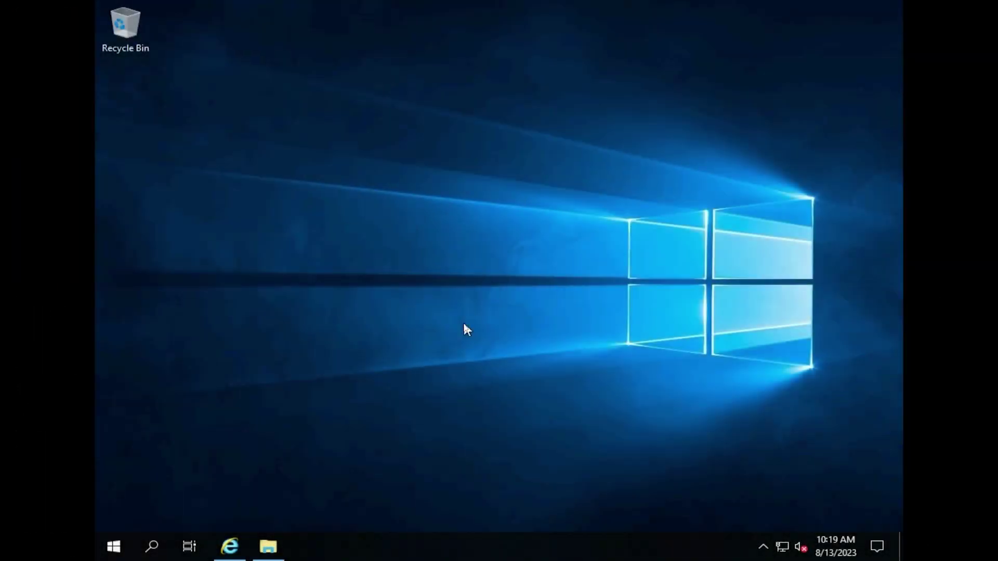
- Bring up the Dell PERCCLI page in Internet Explorer, then launch PERCCLI_7.211.0_windows_ZPE.exe from Downloads
{"action": "left_click", "coordinate": [230, 546]}
{"action": "scroll", "coordinate": [569, 307], "scroll_direction": "down", "scroll_amount": 3}
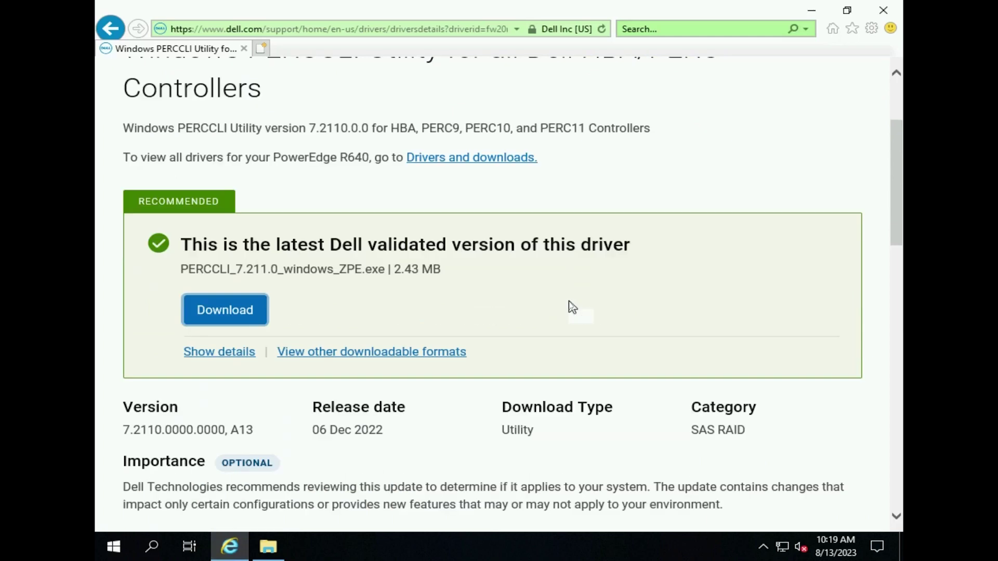
{"action": "scroll", "coordinate": [569, 307], "scroll_direction": "up", "scroll_amount": 1}
{"action": "scroll", "coordinate": [570, 306], "scroll_direction": "up", "scroll_amount": 1}
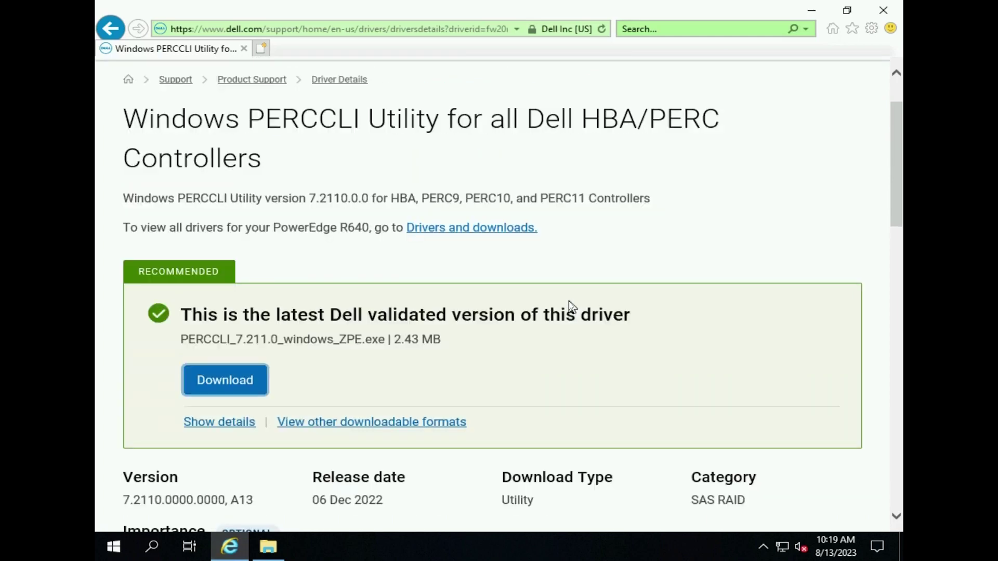
{"action": "left_click", "coordinate": [268, 546]}
{"action": "double_click", "coordinate": [318, 94]}
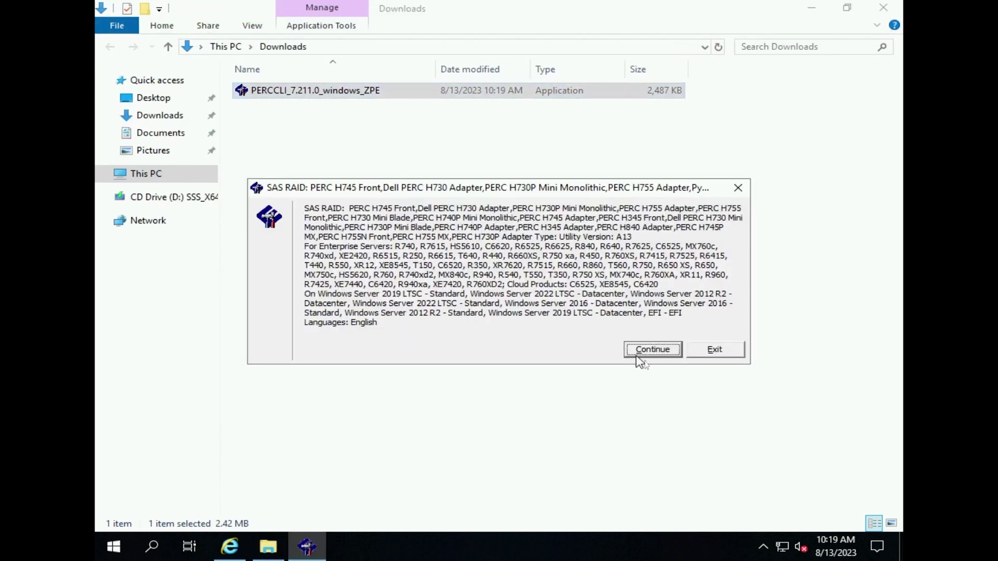
- Continue past the package info and unzip perccli64 into a newly created C:\PERCCLI folder
{"action": "left_click", "coordinate": [653, 353]}
{"action": "left_click", "coordinate": [477, 271]}
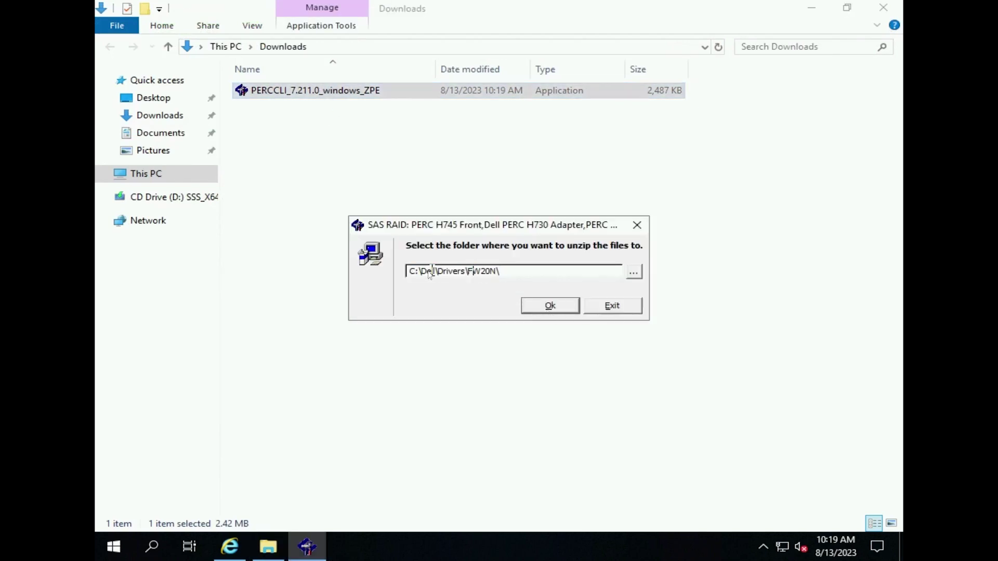
{"action": "left_click_drag", "start_coordinate": [421, 270], "coordinate": [561, 268]}
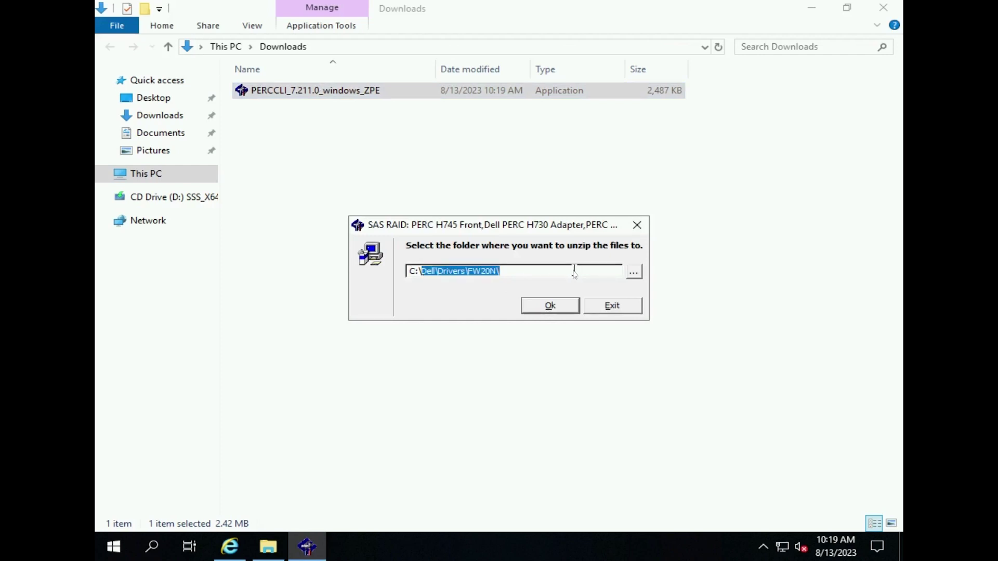
{"action": "type", "text": "PERCCLI"}
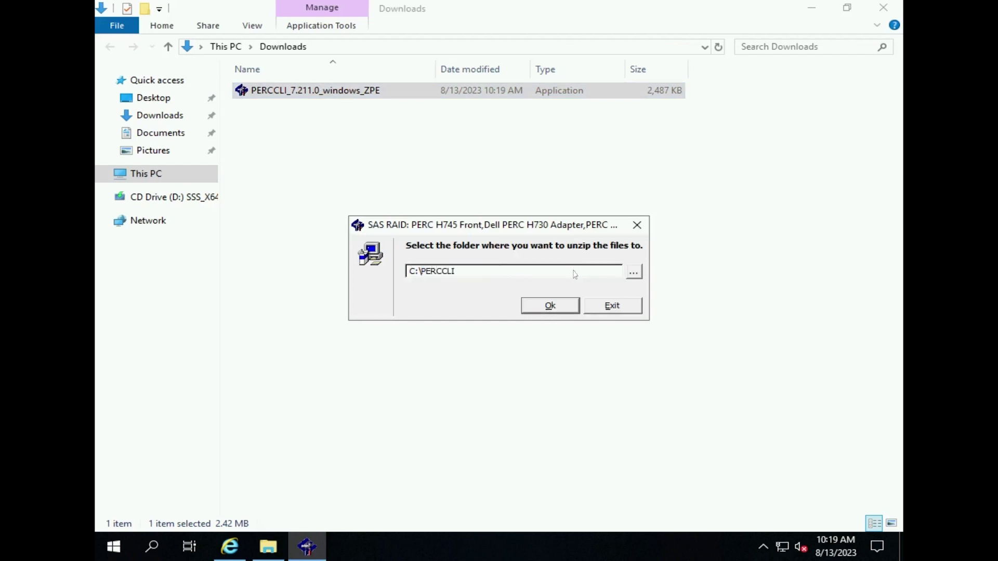
{"action": "key", "text": "Return"}
{"action": "left_click", "coordinate": [546, 311]}
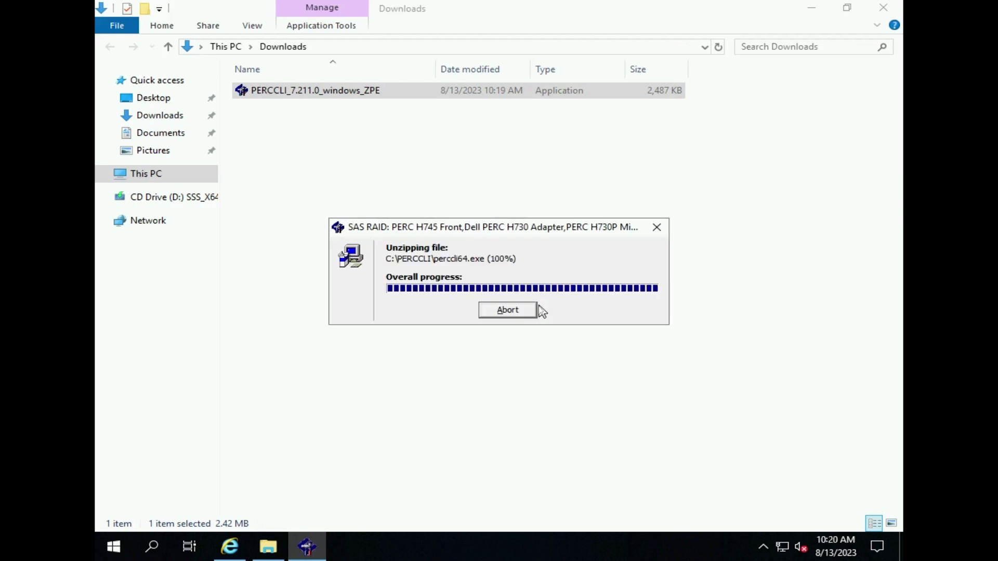
{"action": "left_click", "coordinate": [583, 308]}
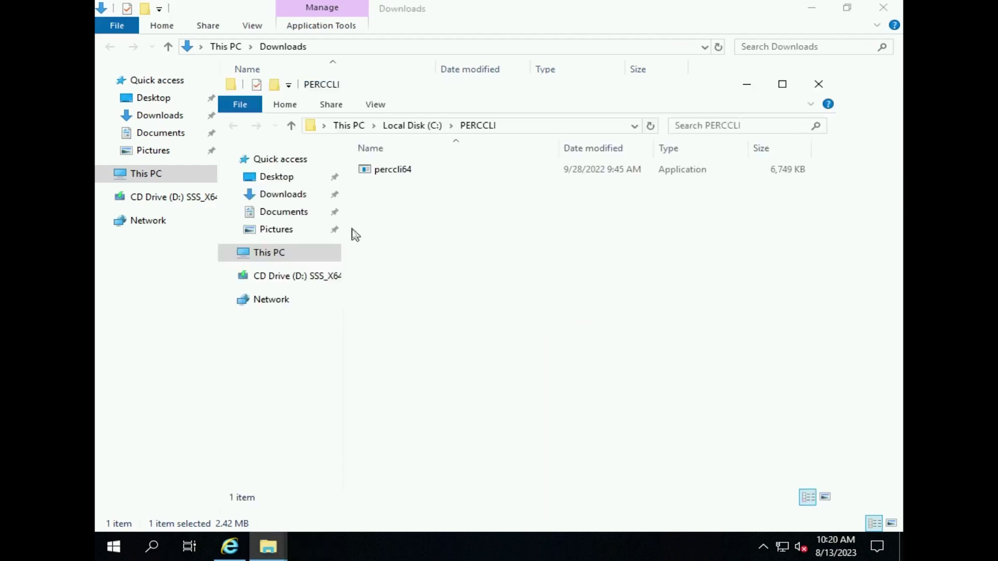
- Maximize the C:\PERCCLI window and launch cmd from its address bar
{"action": "left_click", "coordinate": [783, 84]}
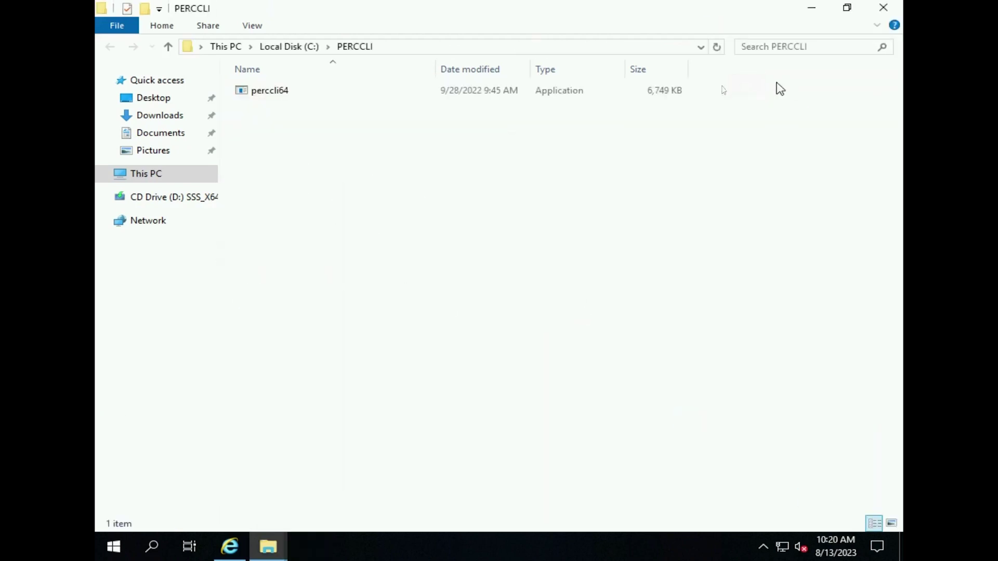
{"action": "left_click", "coordinate": [419, 50]}
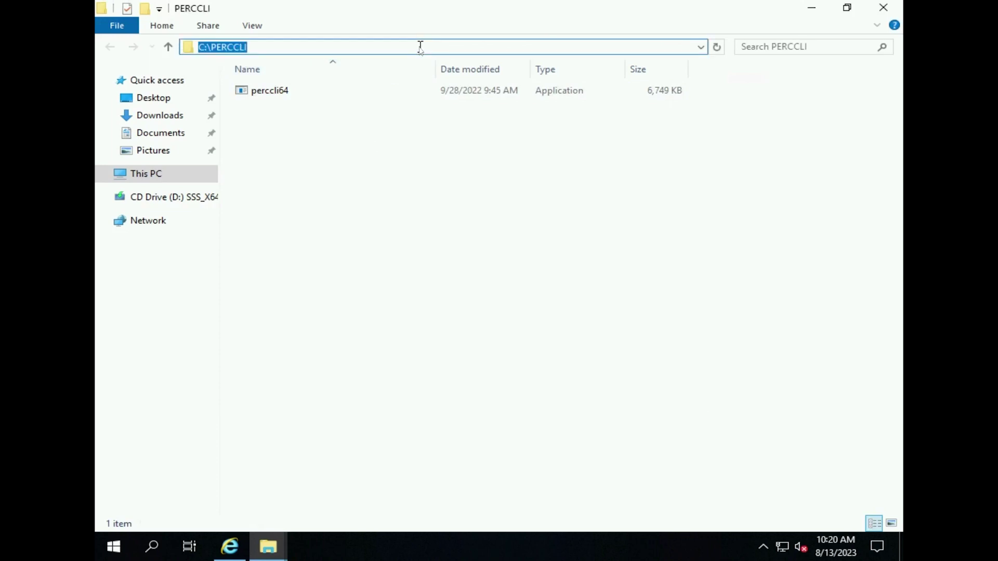
{"action": "type", "text": "cmd"}
{"action": "key", "text": "Return"}
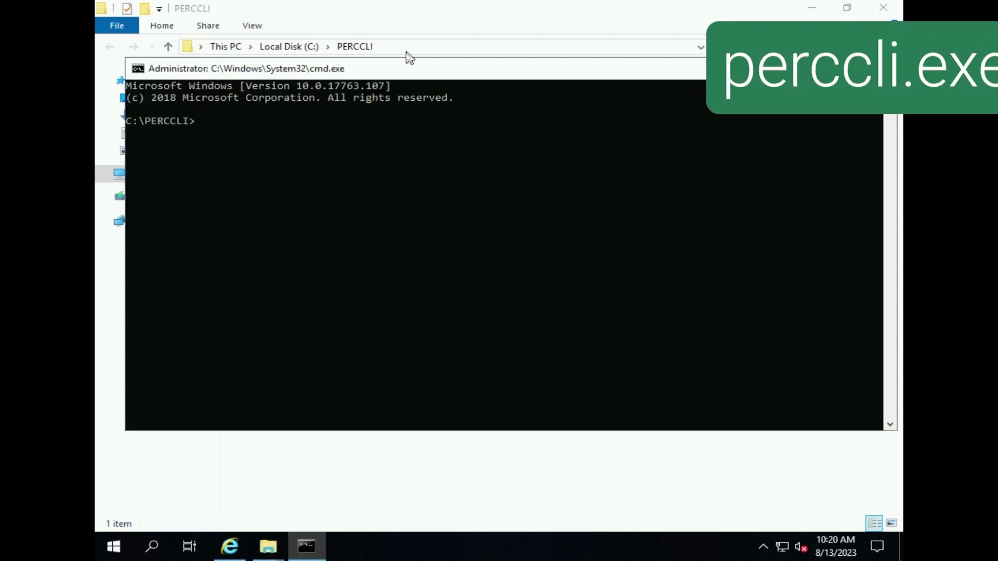
{"action": "type", "text": "perccli64.exe show"}
- Run perccli64.exe show, then perccli64.exe /c0 show for the Dell HBA330 Mini's details
{"action": "key", "text": "Return"}
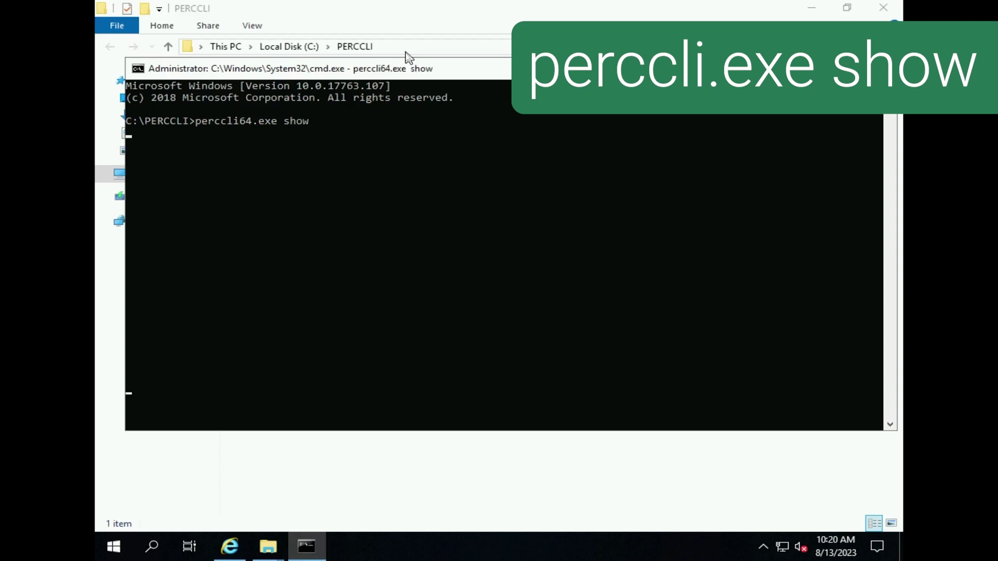
{"action": "key", "text": "Up"}
{"action": "key", "text": "BackSpace"}
{"action": "key", "text": "BackSpace"}
{"action": "key", "text": "BackSpace"}
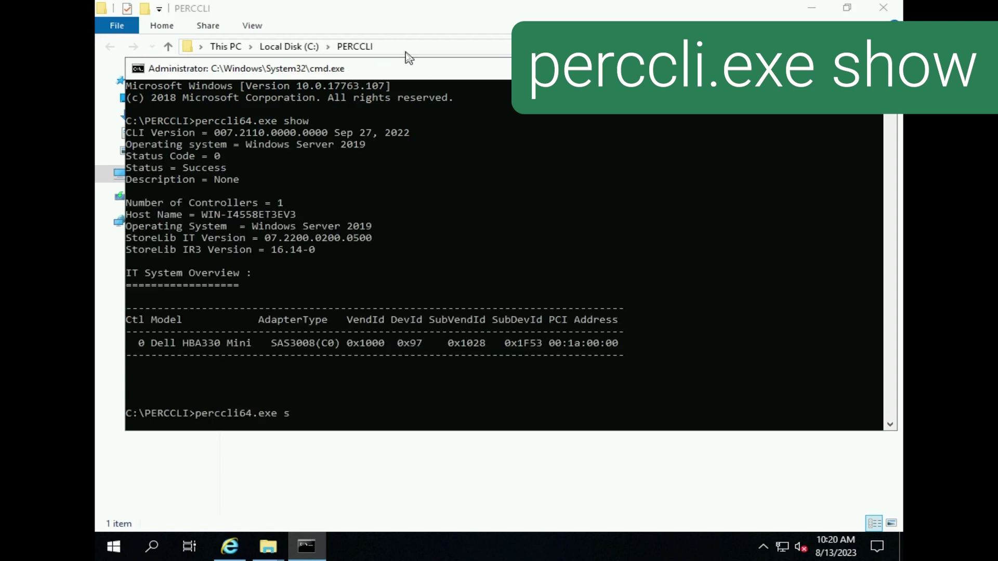
{"action": "key", "text": "BackSpace"}
{"action": "type", "text": "/c0 "}
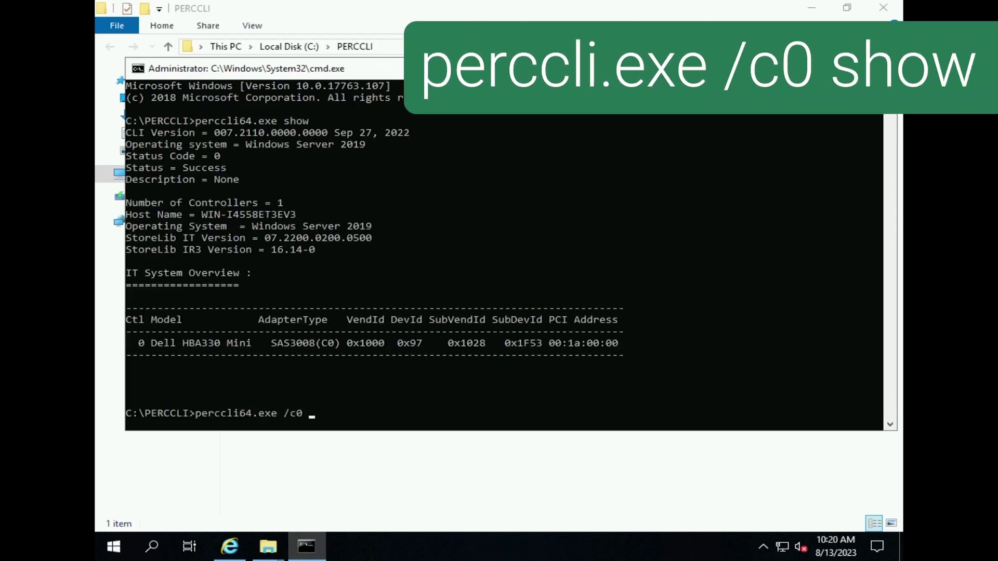
{"action": "type", "text": "show"}
{"action": "key", "text": "Return"}
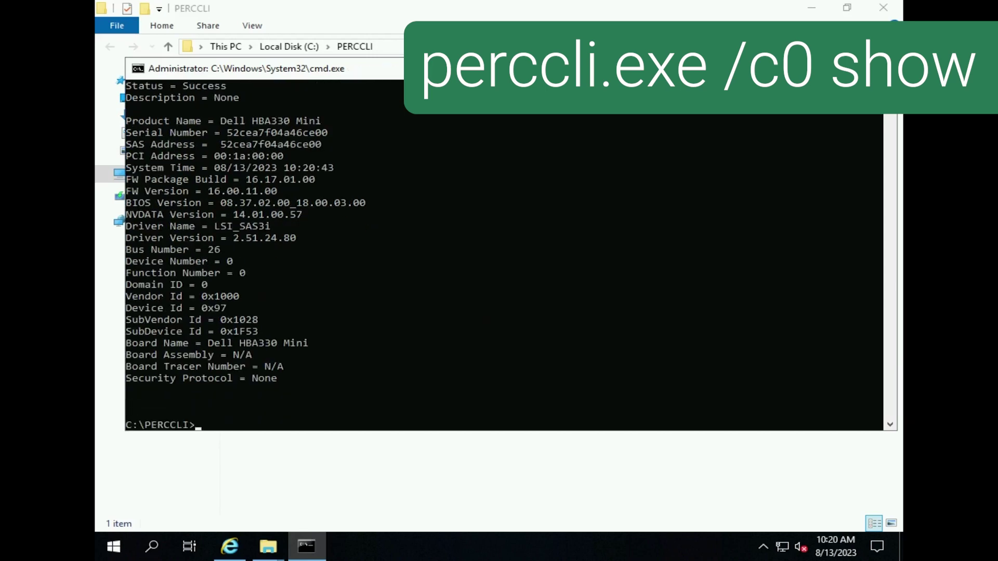